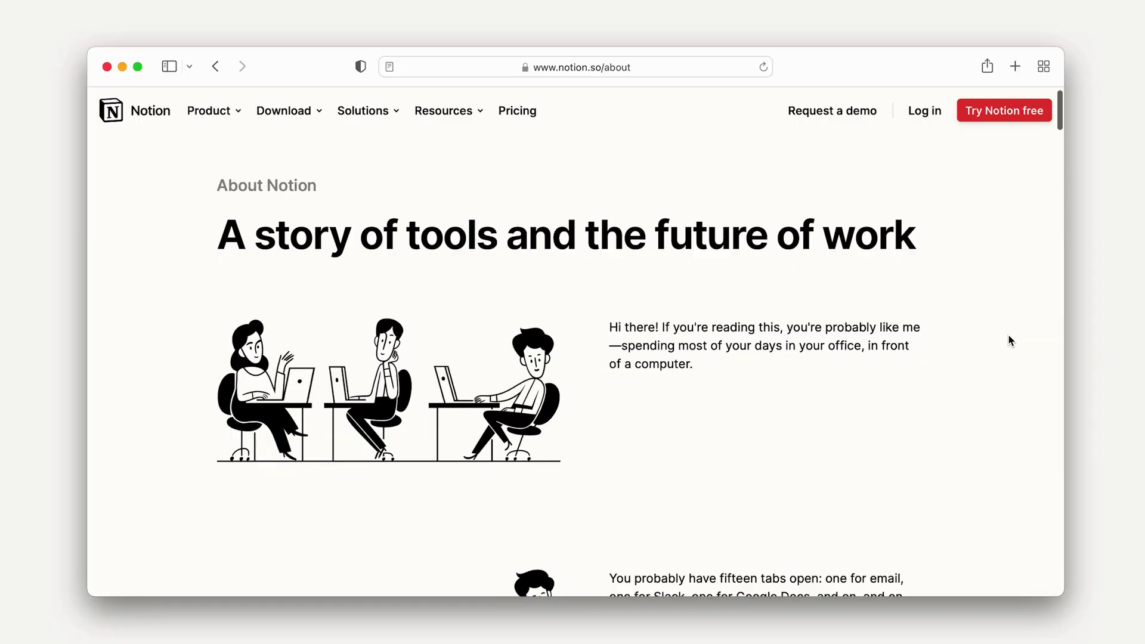
Step: Scroll down the notion.so/about page until the Steve Jobs video section appears
scroll(1008, 338, "down", 5)
scroll(1008, 336, "down", 10)
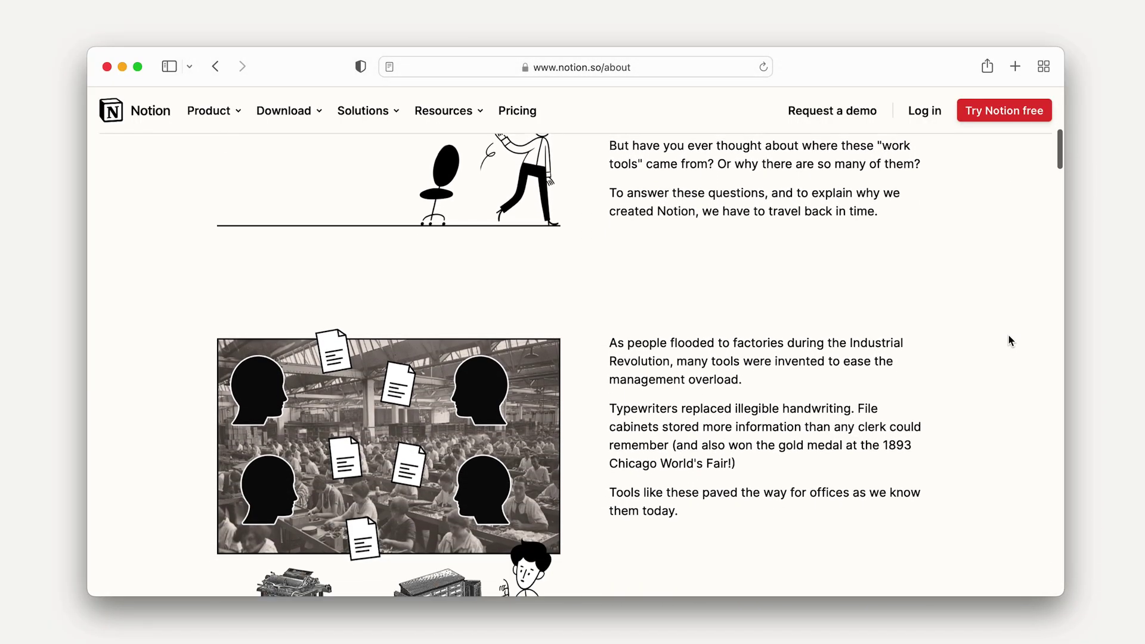
scroll(1008, 336, "down", 10)
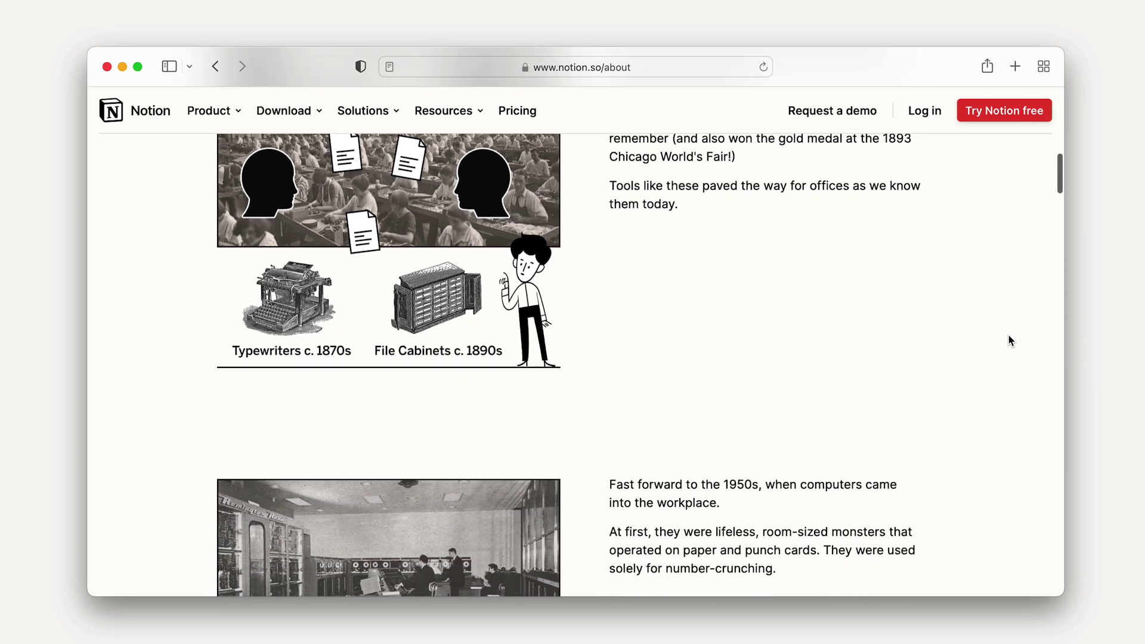
scroll(1008, 338, "down", 7)
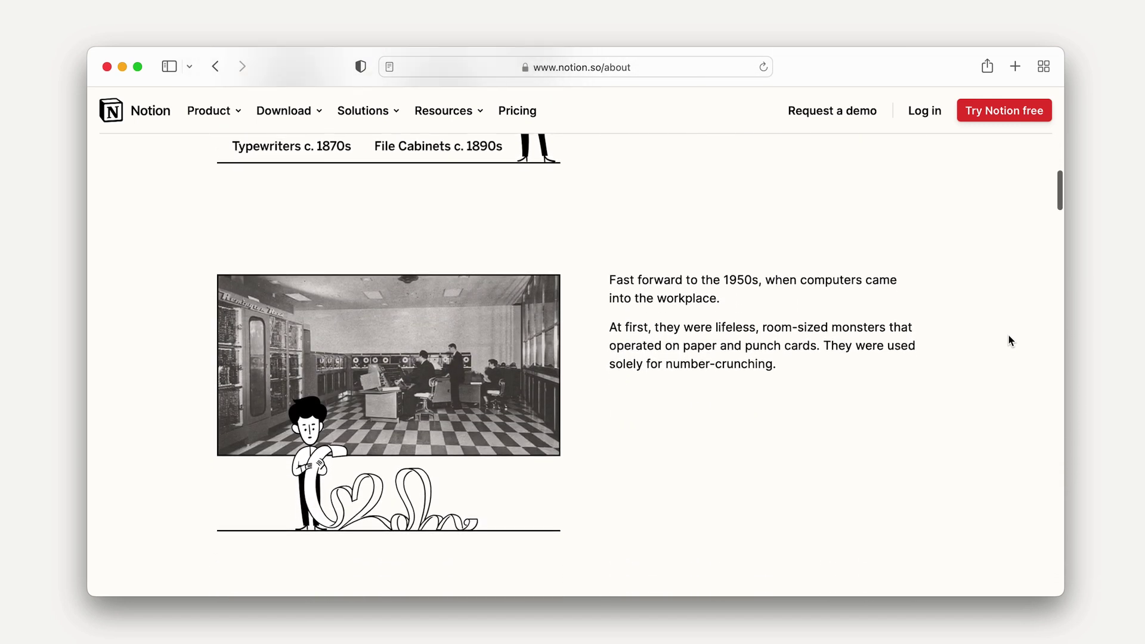
scroll(1008, 336, "down", 11)
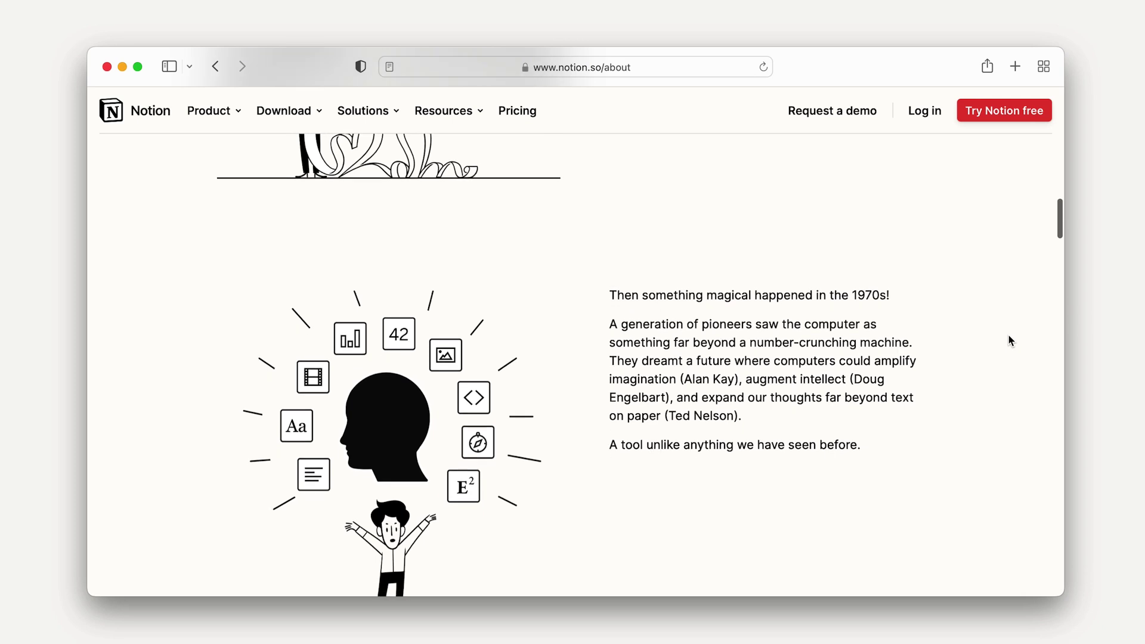
scroll(1008, 336, "down", 10)
scroll(1008, 335, "down", 9)
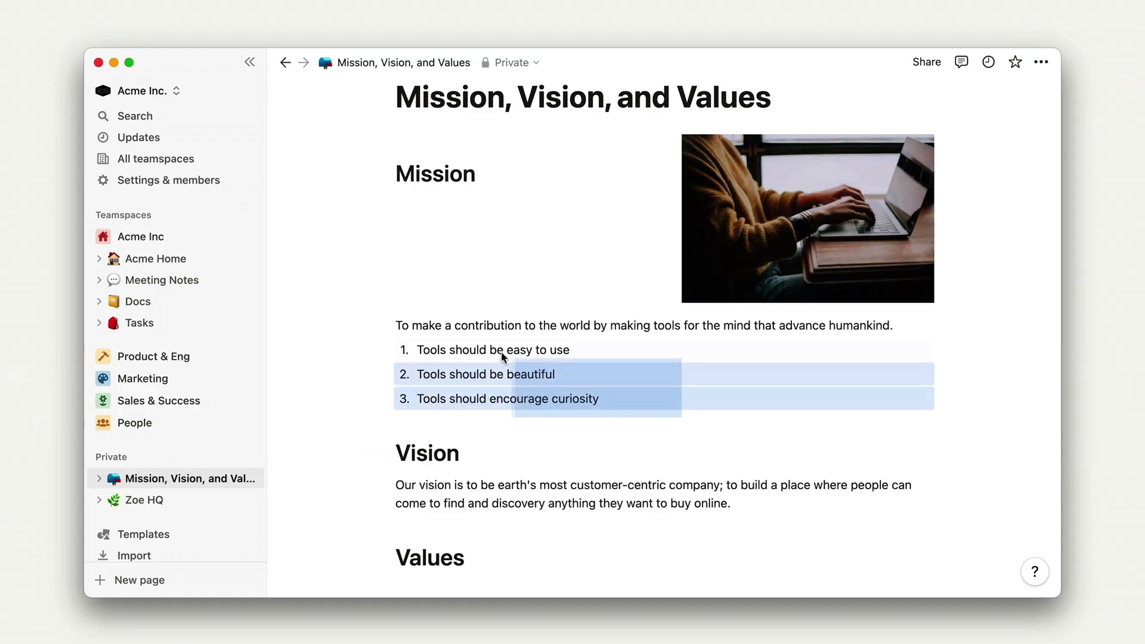
Step: Drag the mission text and its three tool principles into a column beside the laptop photo
left_click_drag(389, 325, 398, 207)
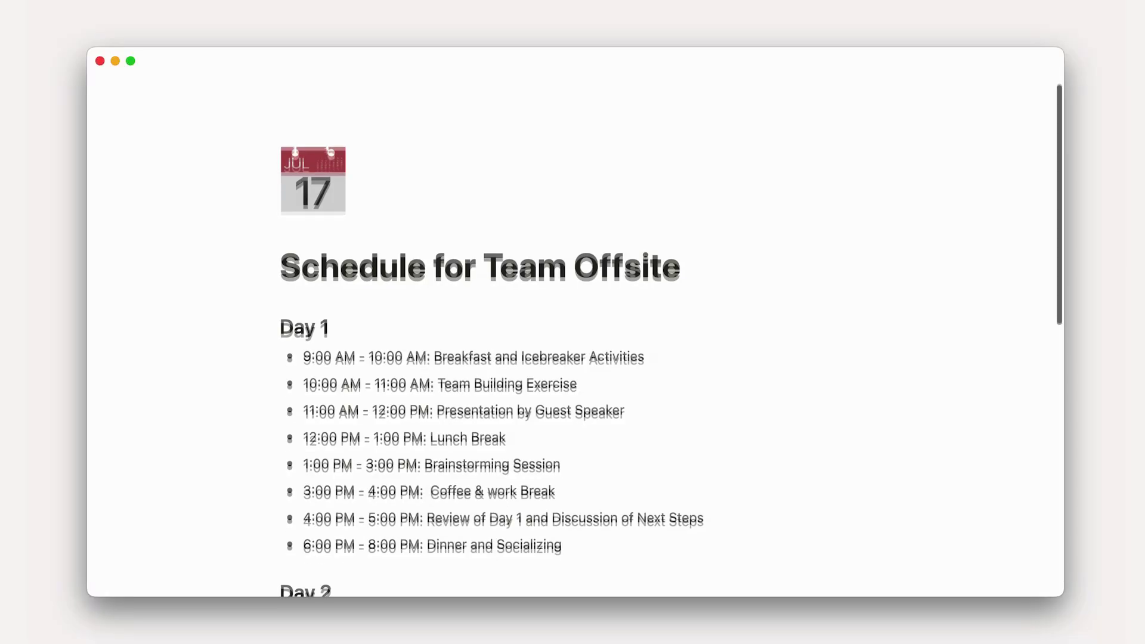
Step: Have Notion AI replace the selected Day bullet lists with a day, time and activity table
left_click_drag(664, 450, 286, 242)
left_click(267, 239)
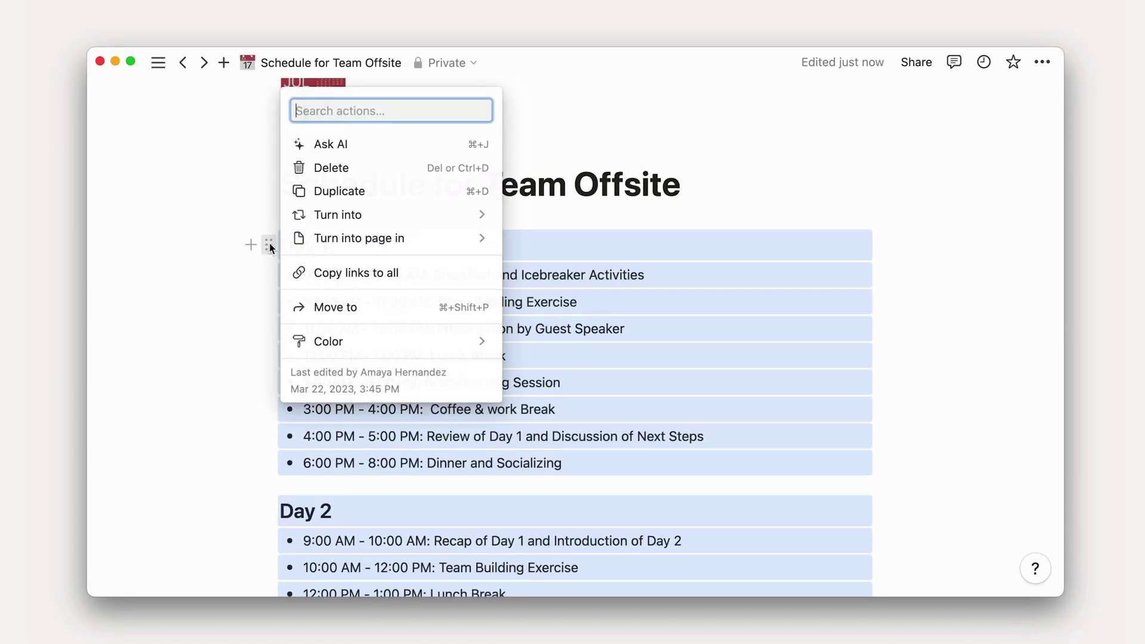
key("super+d")
key("super+j")
type("Tu")
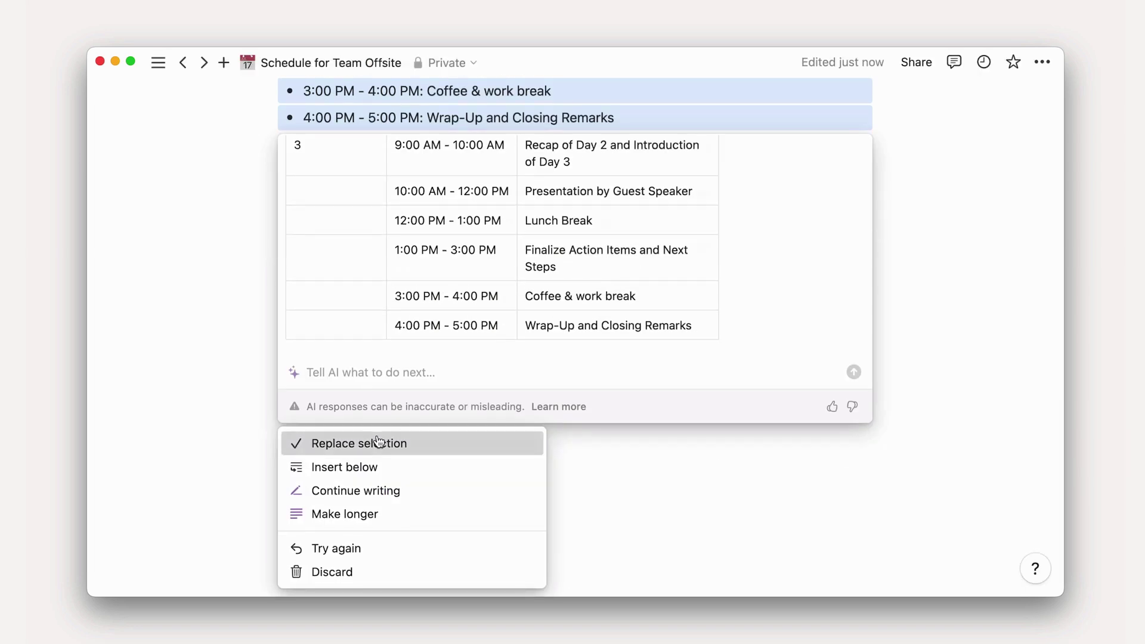
left_click(378, 443)
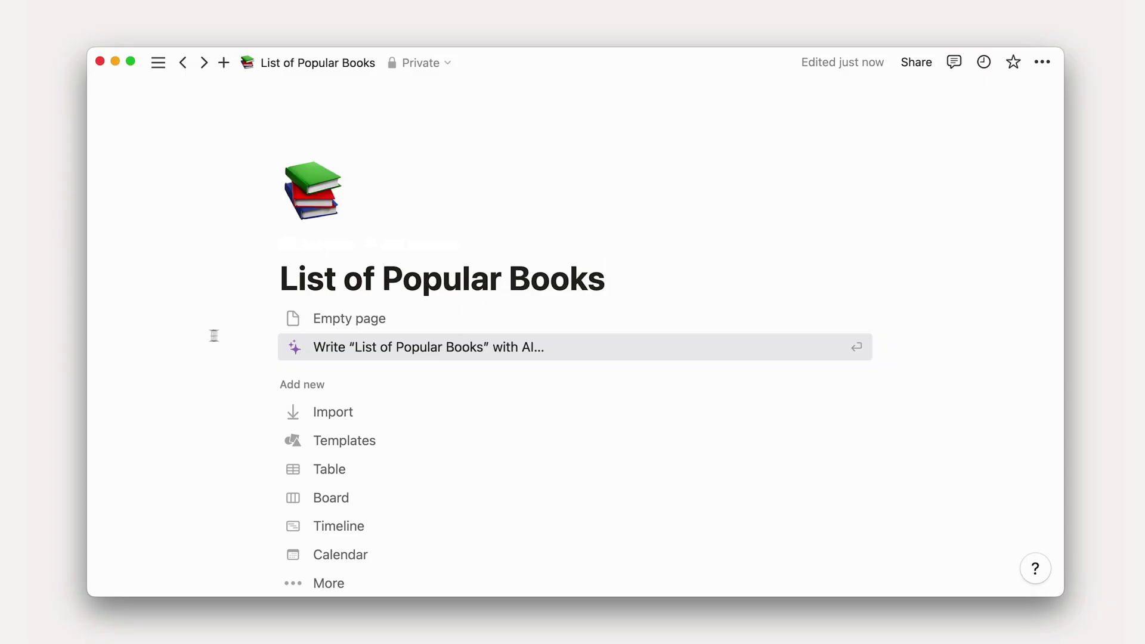
Step: Have Notion AI write a popular books table on the List of Popular Books page and accept it
left_click(392, 350)
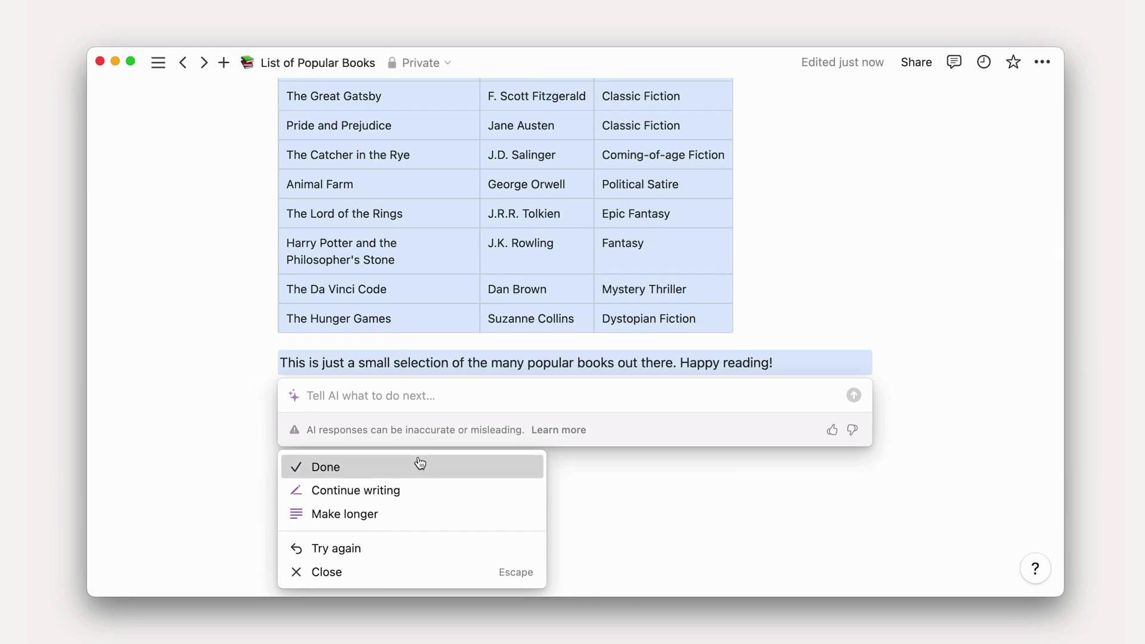
left_click(420, 465)
scroll(647, 240, "up", 3)
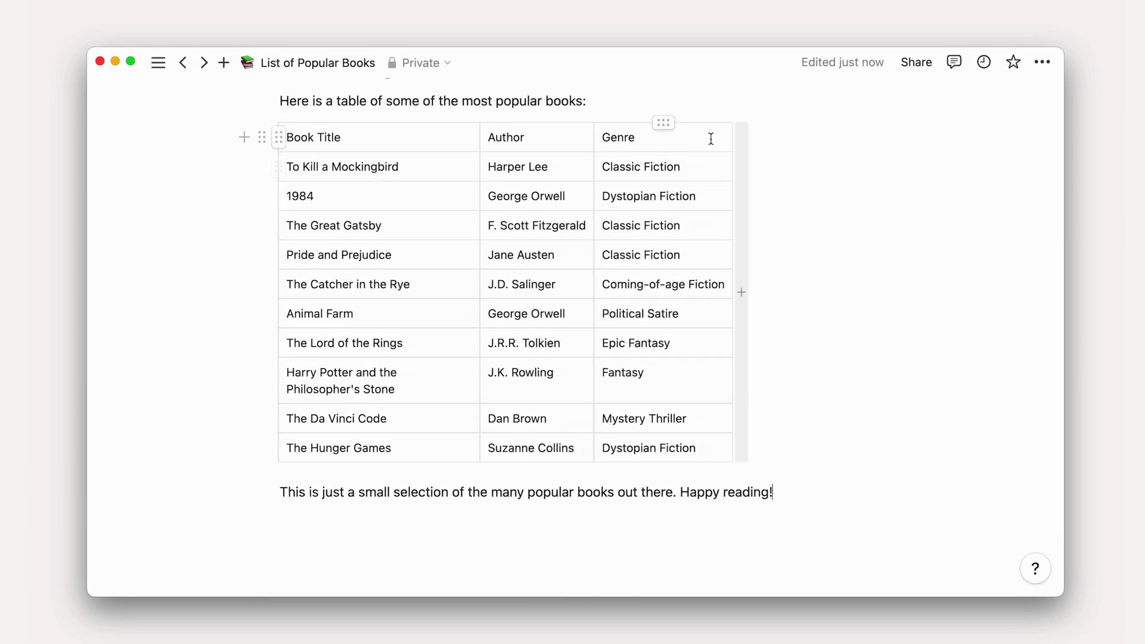
Step: Turn the books table into a database and add a Status column right after Title
left_click(718, 103)
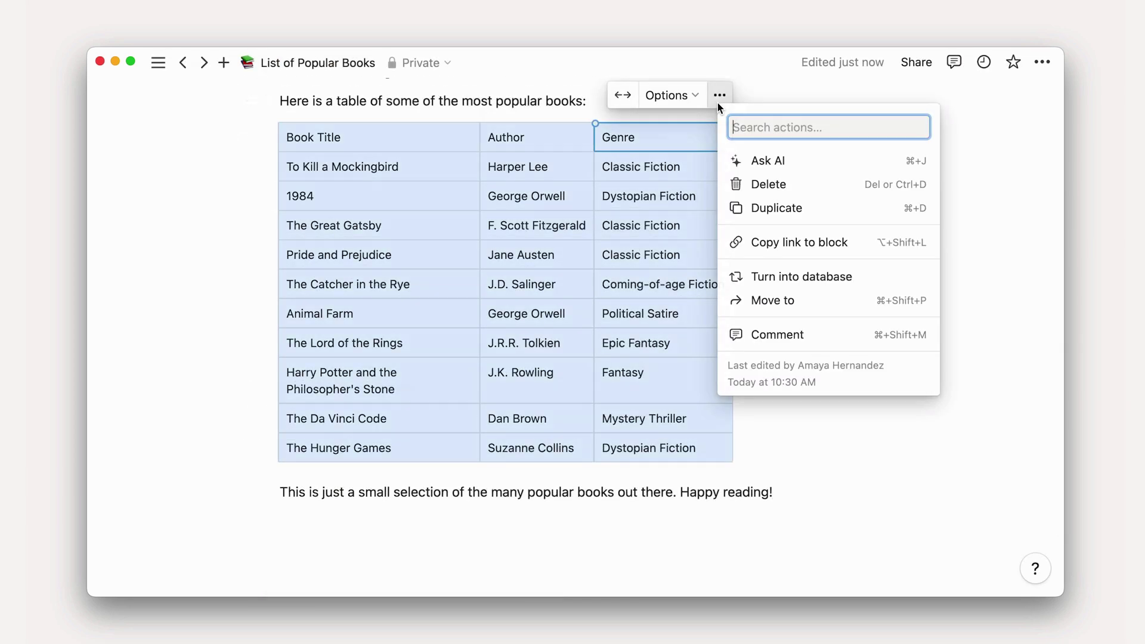
left_click(767, 276)
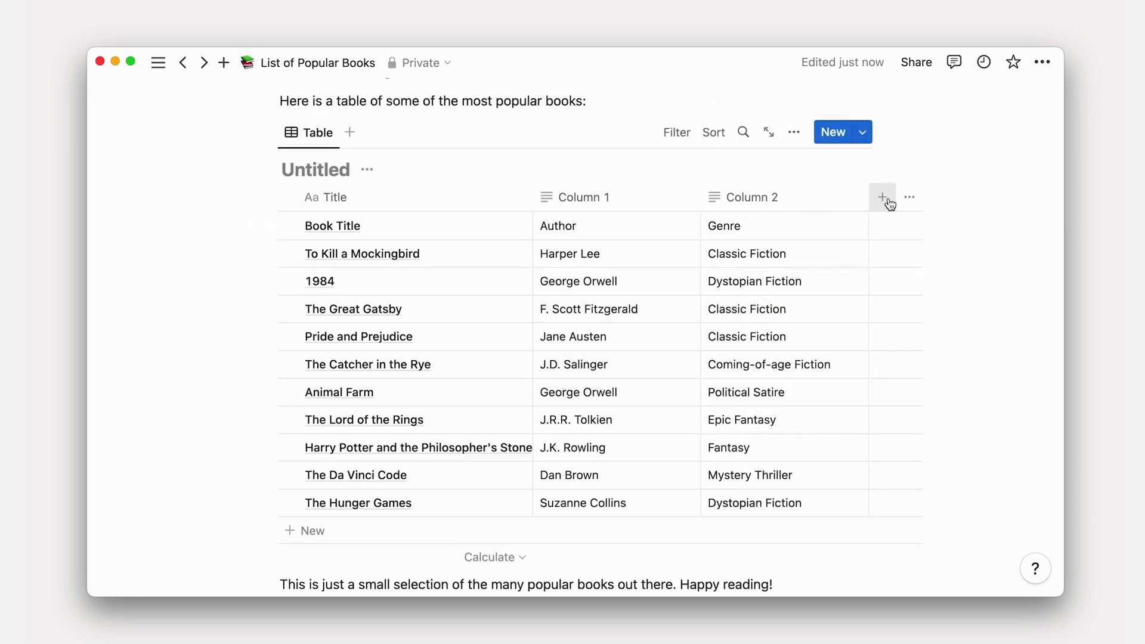
left_click(883, 198)
left_click(808, 355)
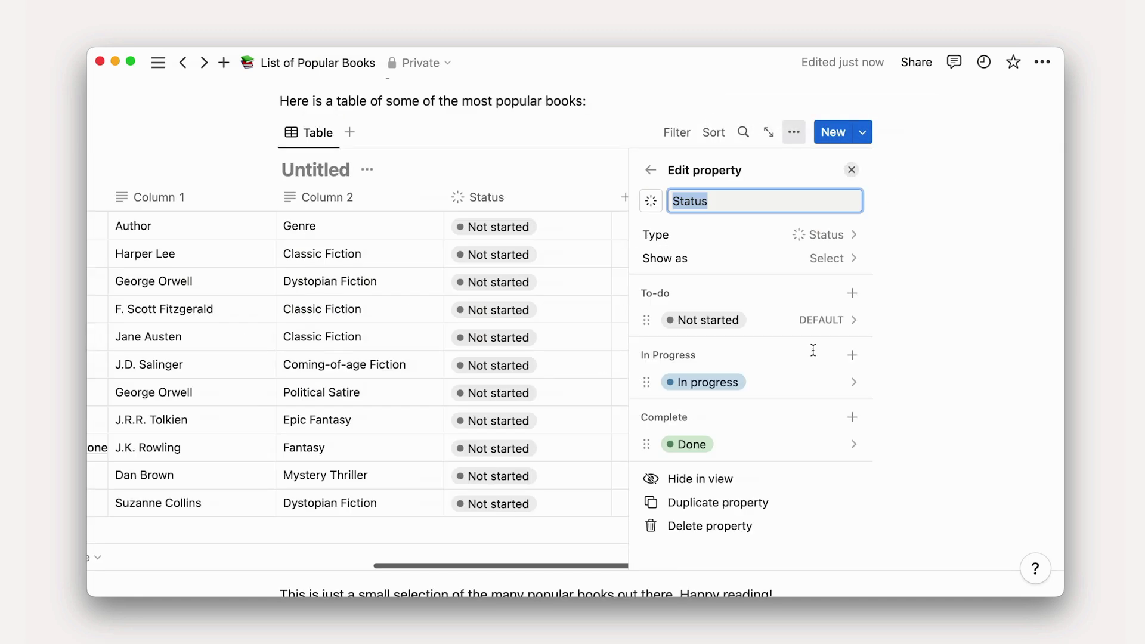
left_click(851, 171)
left_click_drag(778, 205, 445, 215)
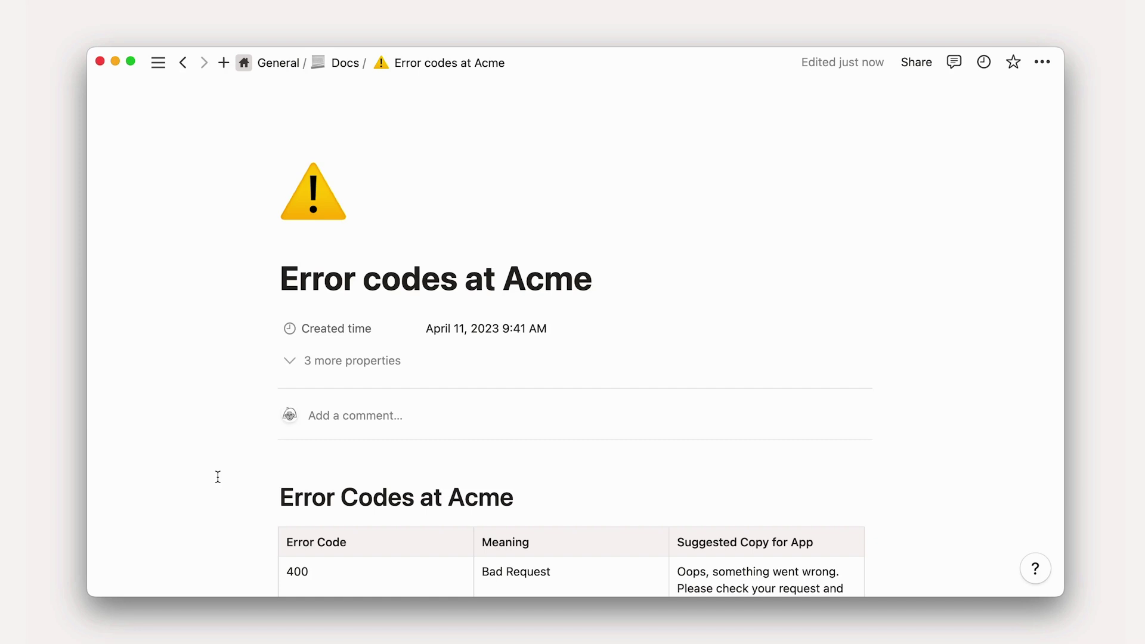
Step: Below the Error Codes at Acme table, have AI write error handling code and keep it
scroll(218, 477, "down", 8)
scroll(218, 477, "down", 5)
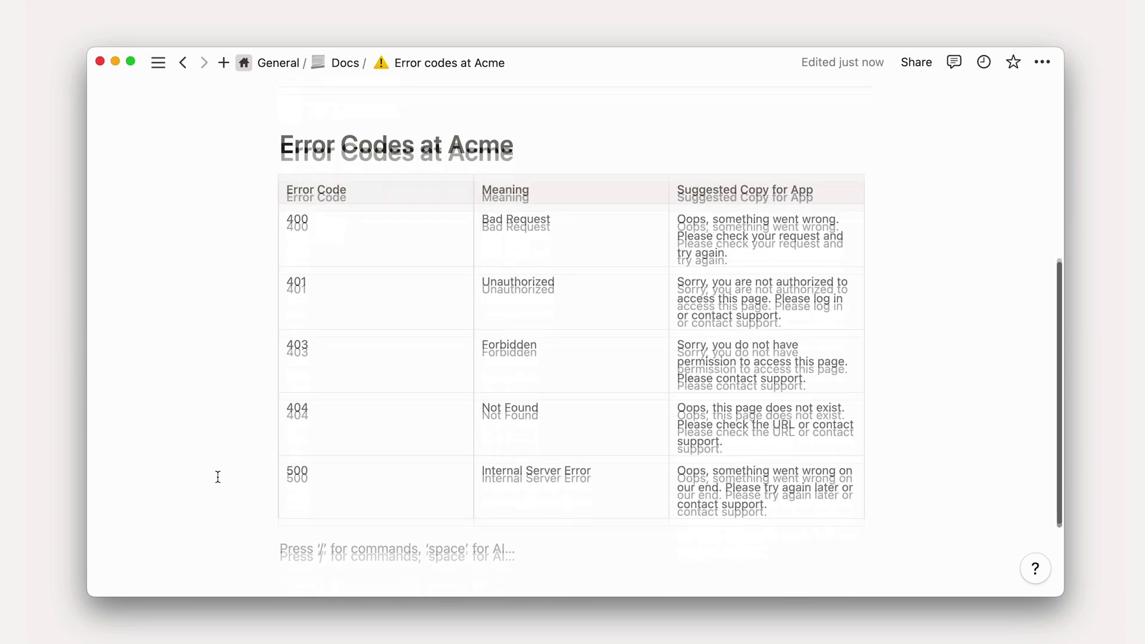
key("space")
type("Write error han")
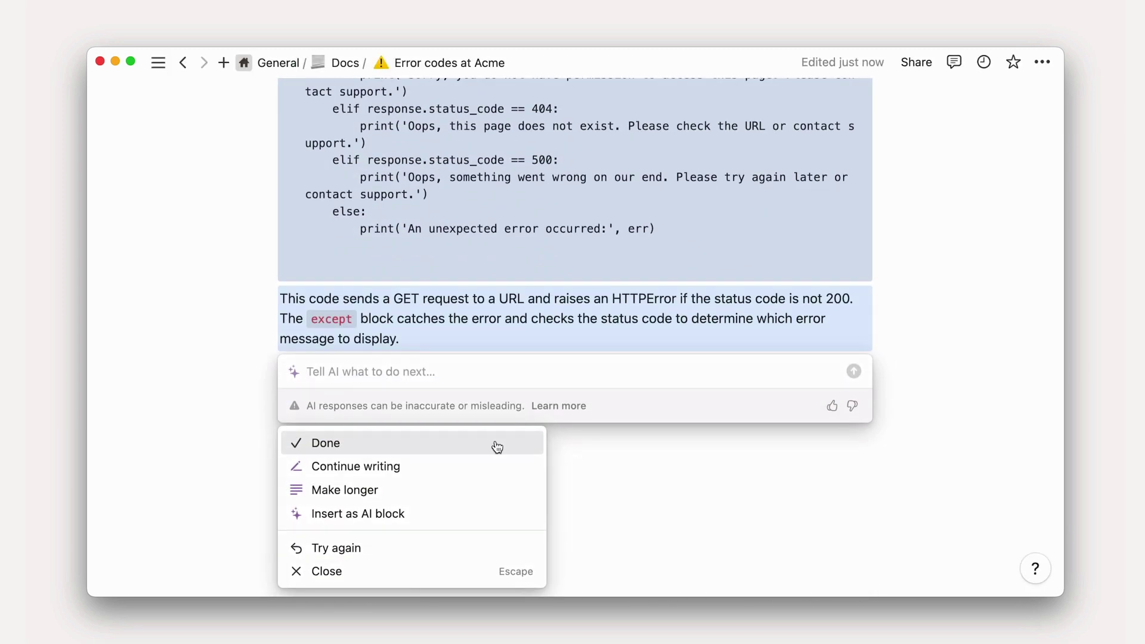
left_click(497, 447)
Step: Set the new code block's language to Python
scroll(497, 447, "up", 10)
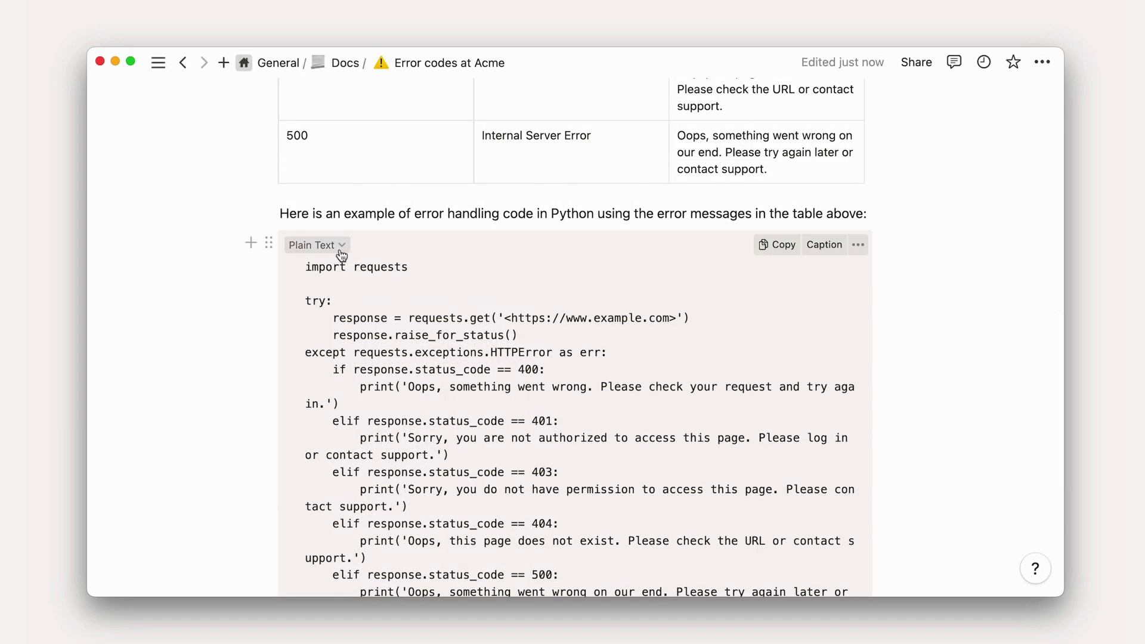
left_click(340, 251)
scroll(337, 417, "down", 3)
left_click(347, 497)
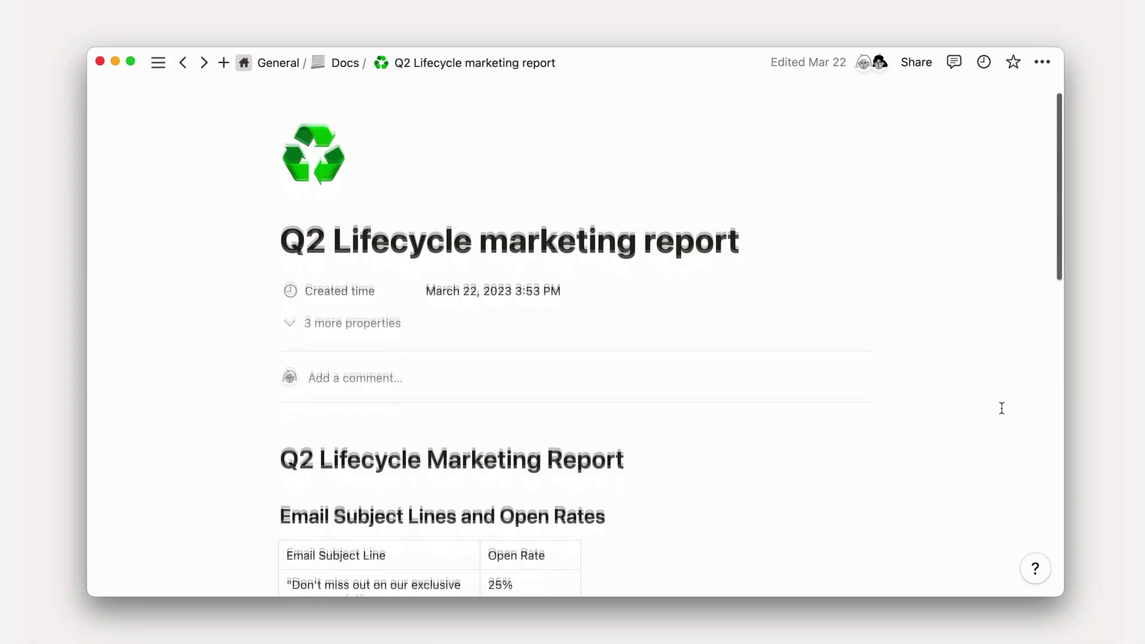
Step: Ask AI to 'Visualize as a pie chart with mermaid code' and replace the open rates table
scroll(1001, 409, "down", 5)
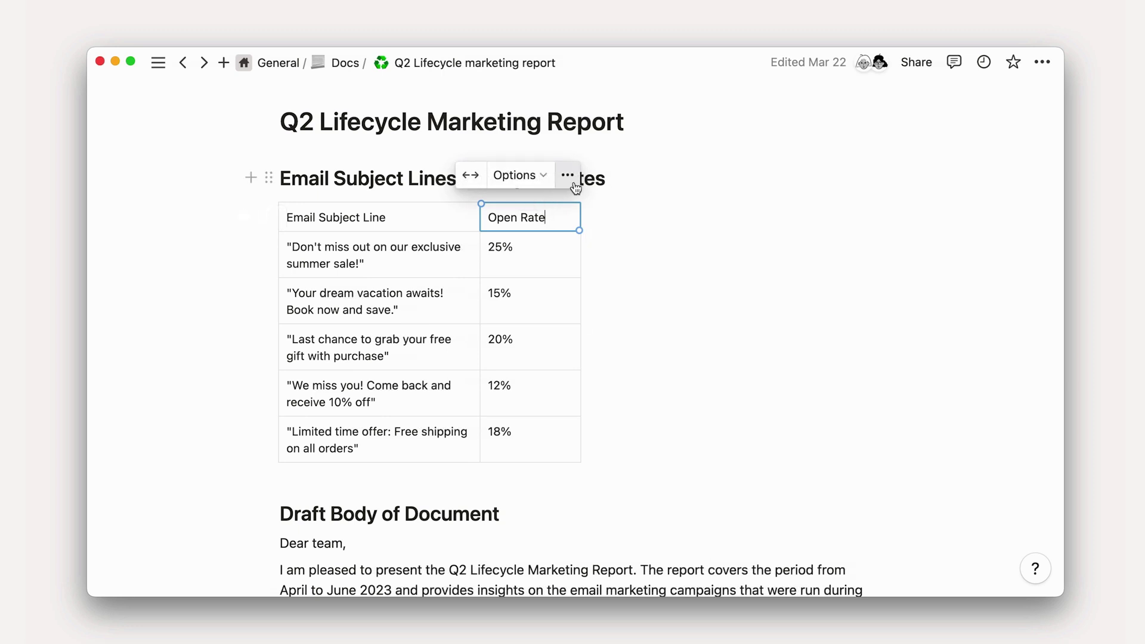
left_click(567, 177)
left_click(641, 247)
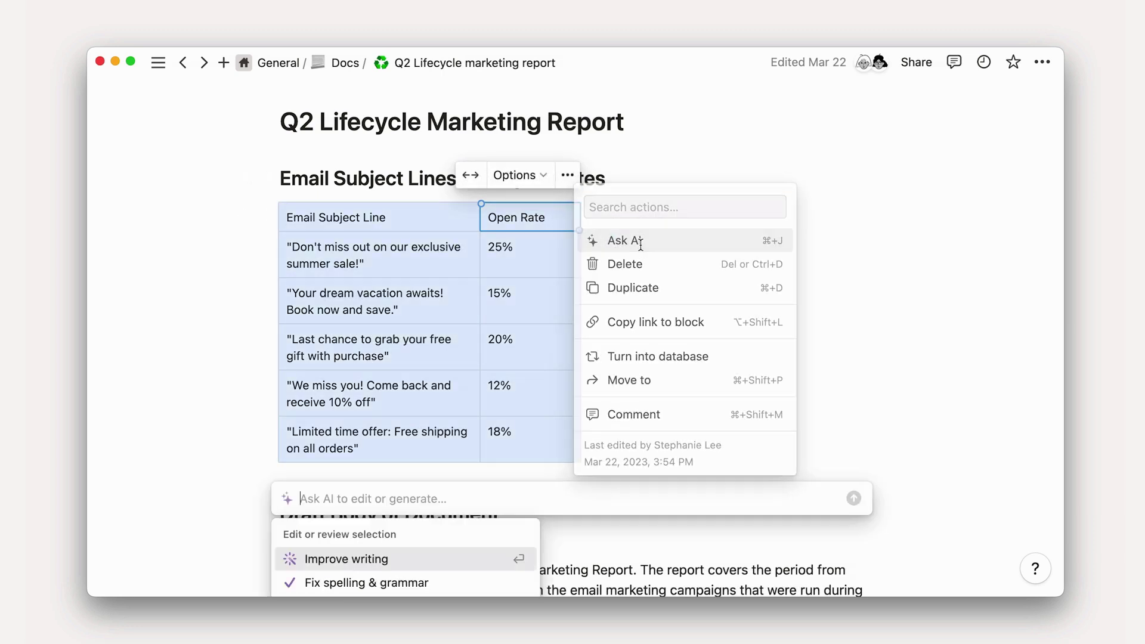
type("Visualize as a pie cha")
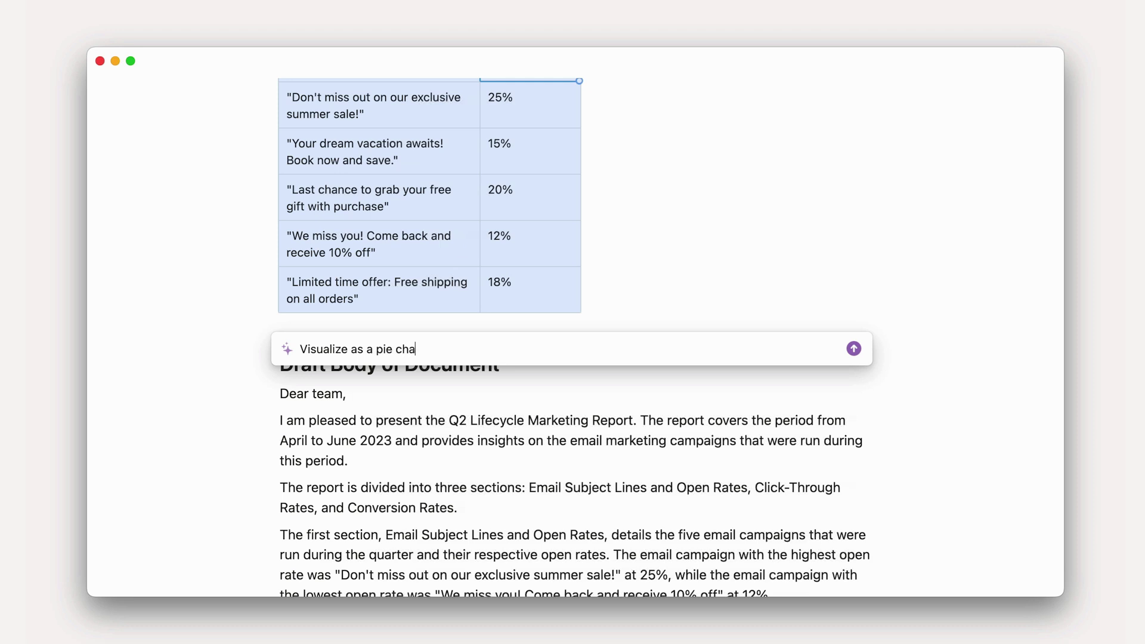
type("rt with mermaid code")
key("Return")
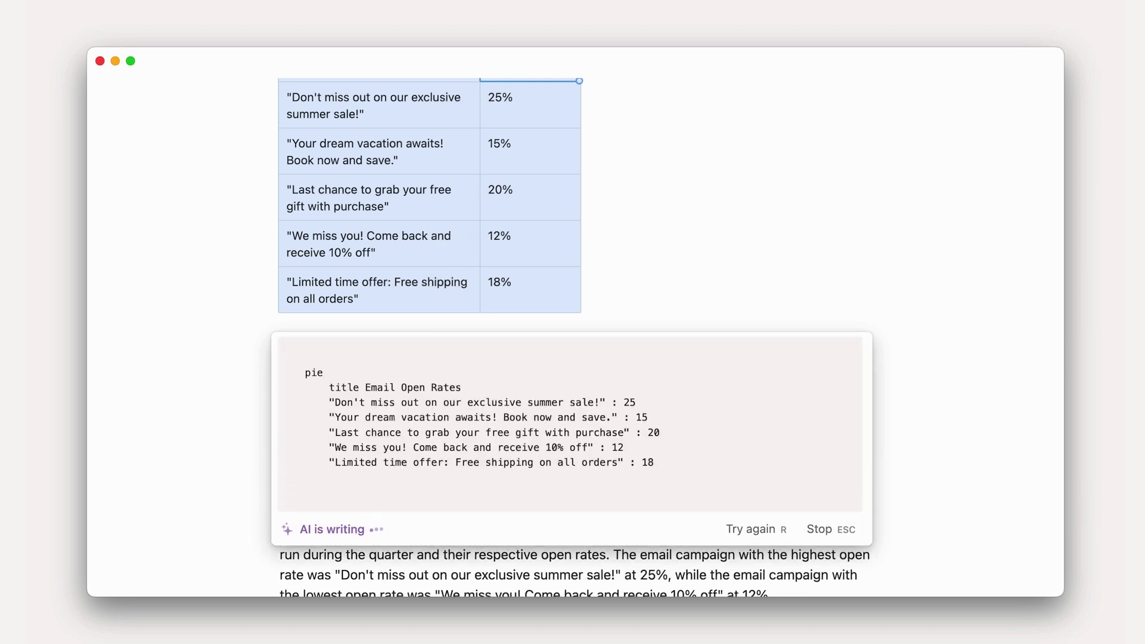
left_click(508, 440)
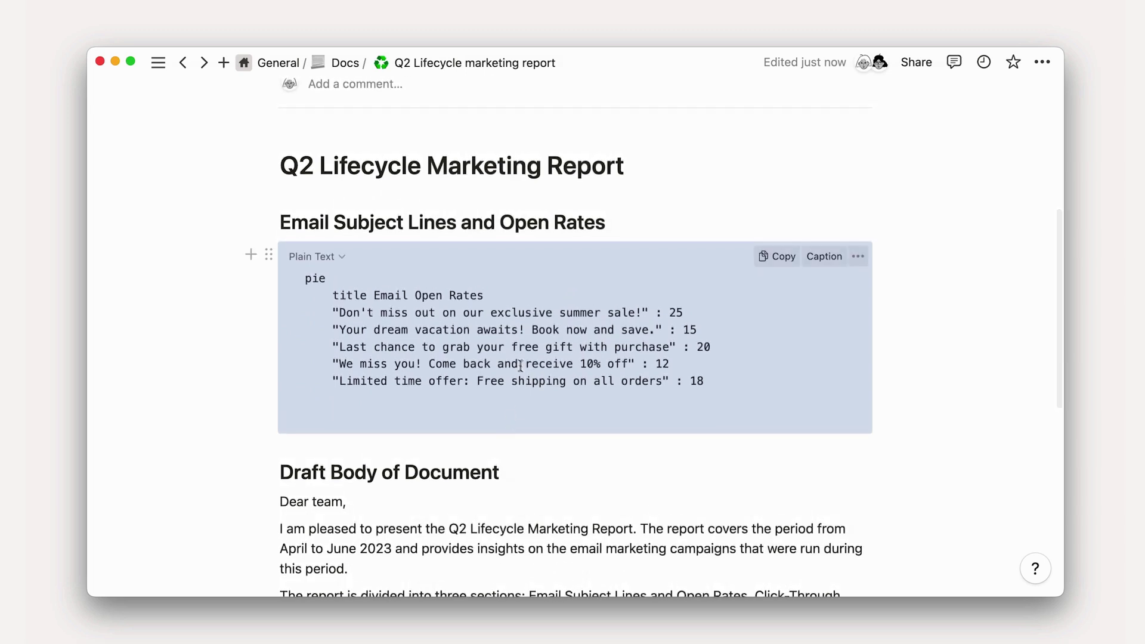
Step: Switch the code block's language to Mermaid so the pie chart renders
left_click(332, 259)
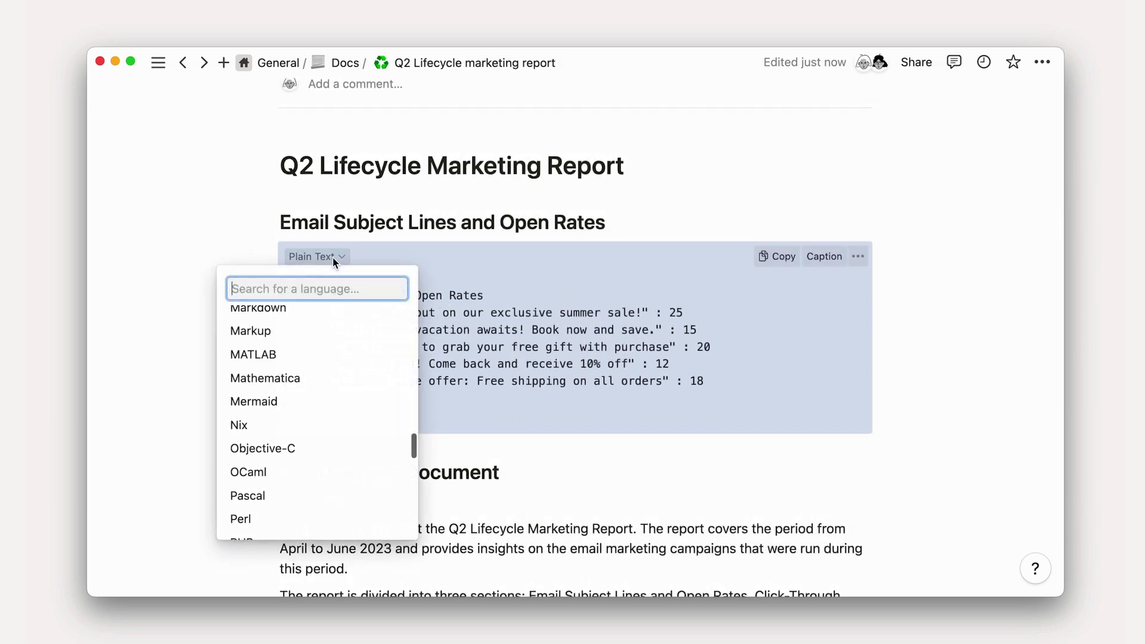
left_click(320, 403)
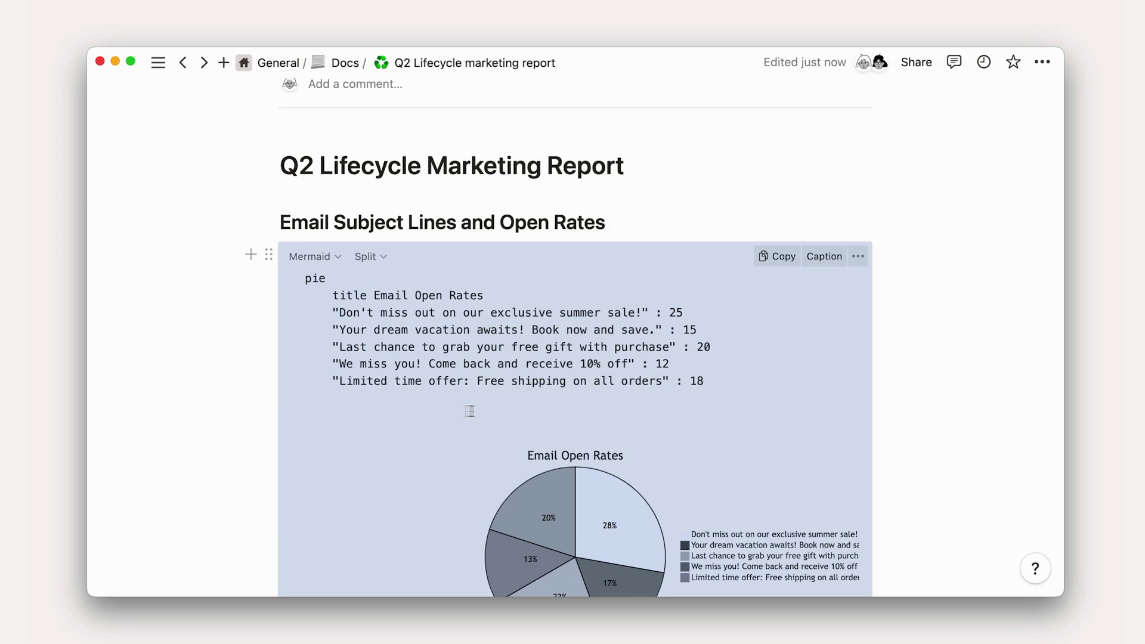
left_click(959, 381)
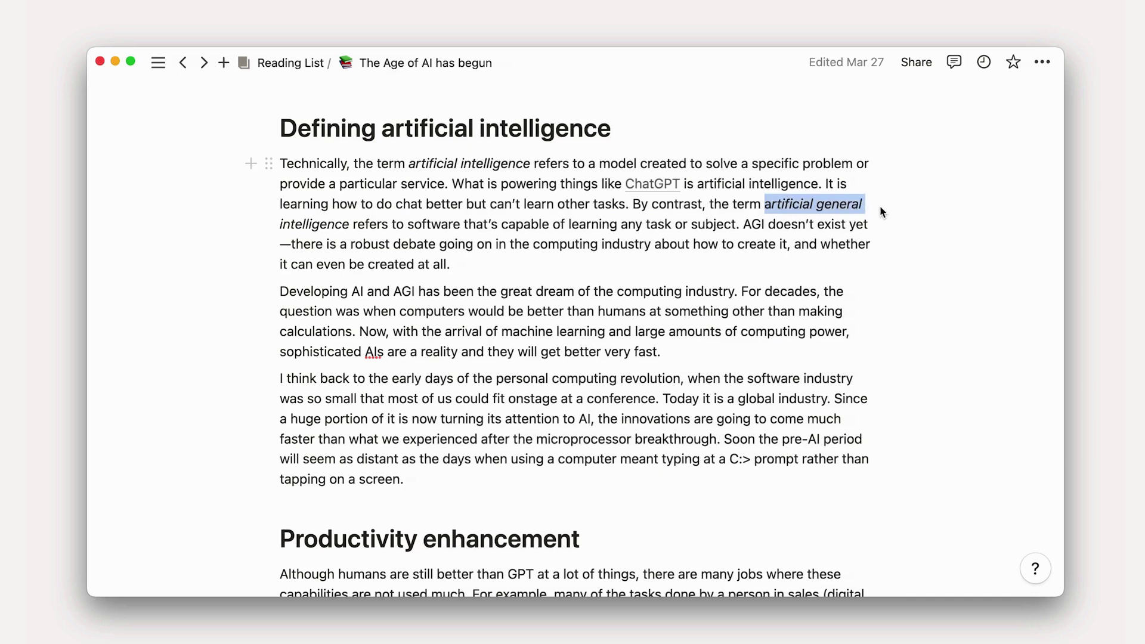
Step: Select 'artificial general intelligence' in the article and start asking Notion AI what it means
left_click_drag(879, 207, 886, 215)
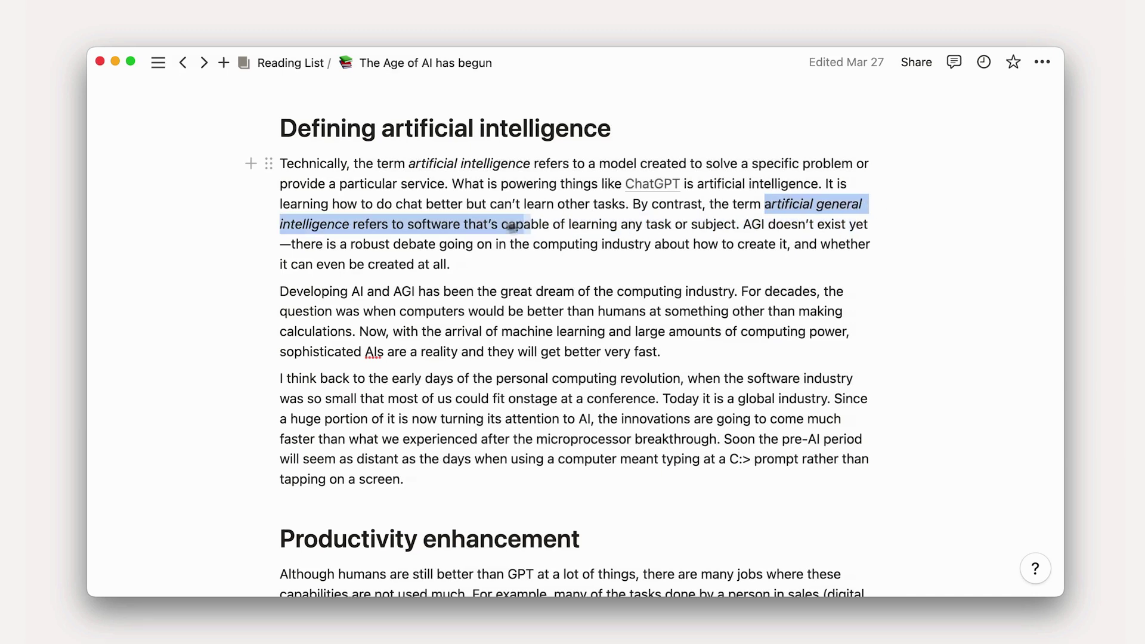
left_click_drag(351, 227, 351, 227)
scroll(351, 227, "down", 1)
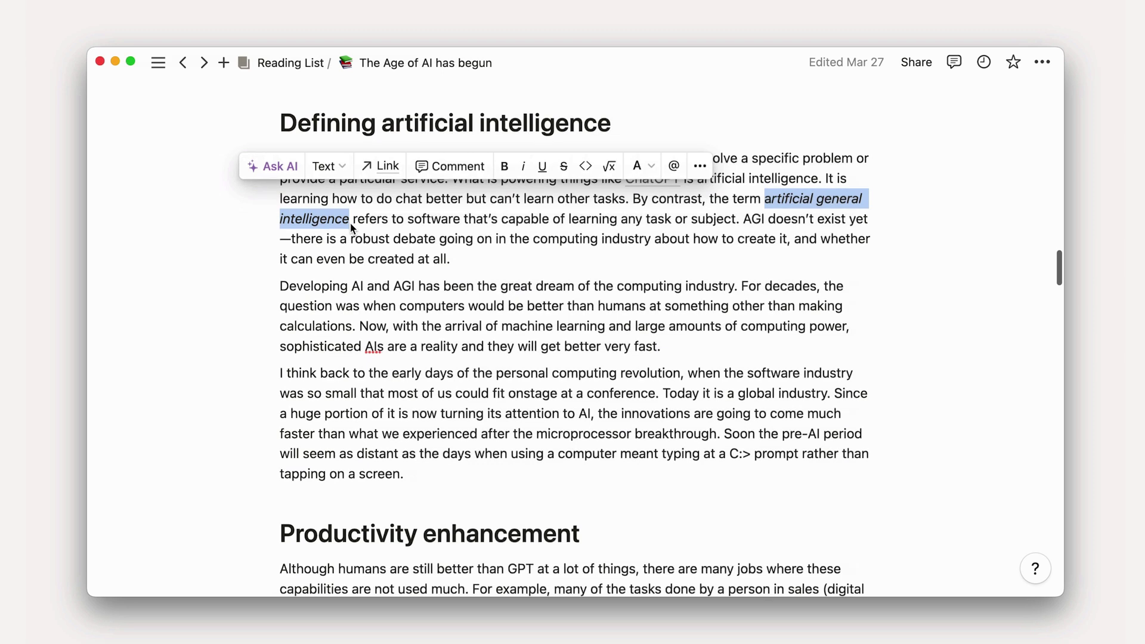
left_click(270, 166)
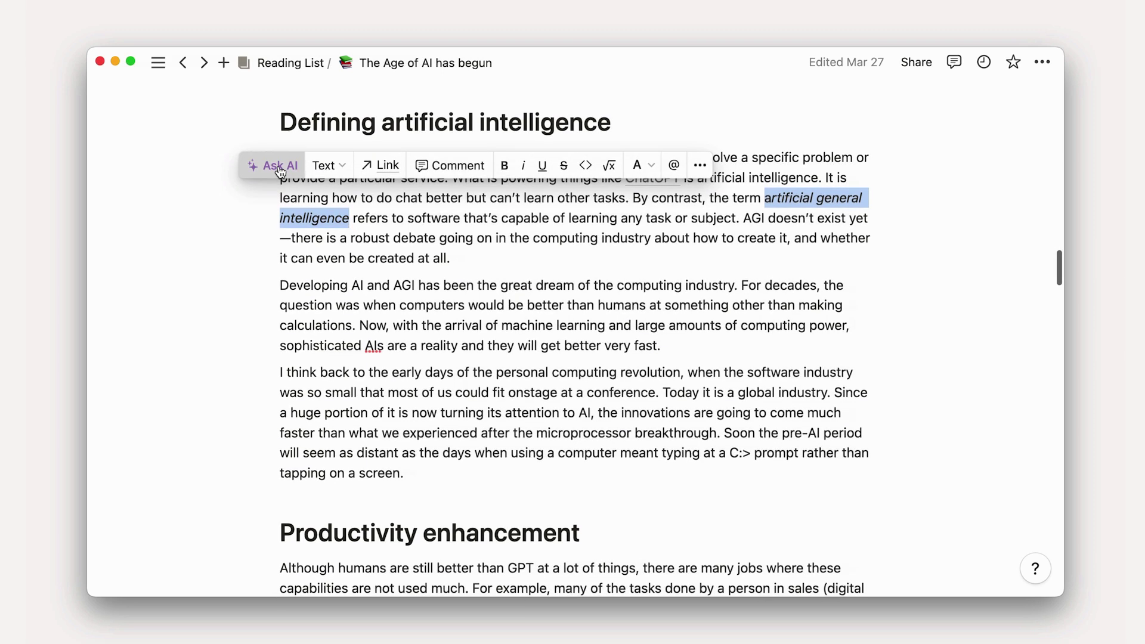
type("wha")
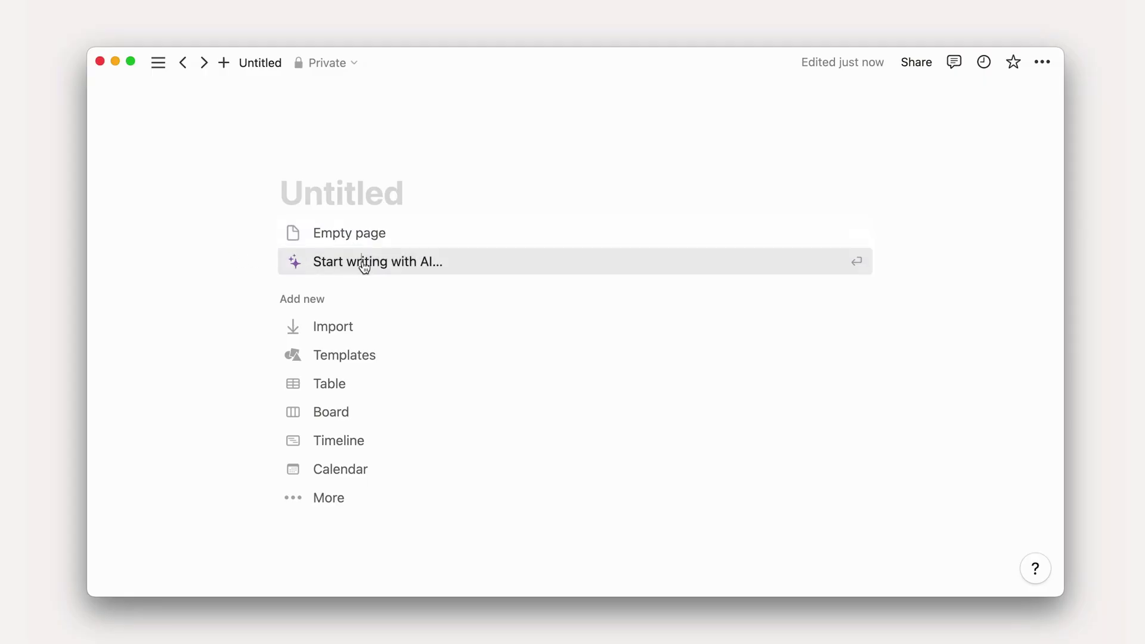
Step: On the new page, ask AI 'How do I create a database in Notion?' to draft a guide
left_click(360, 261)
type("How do I create a database in Notion?")
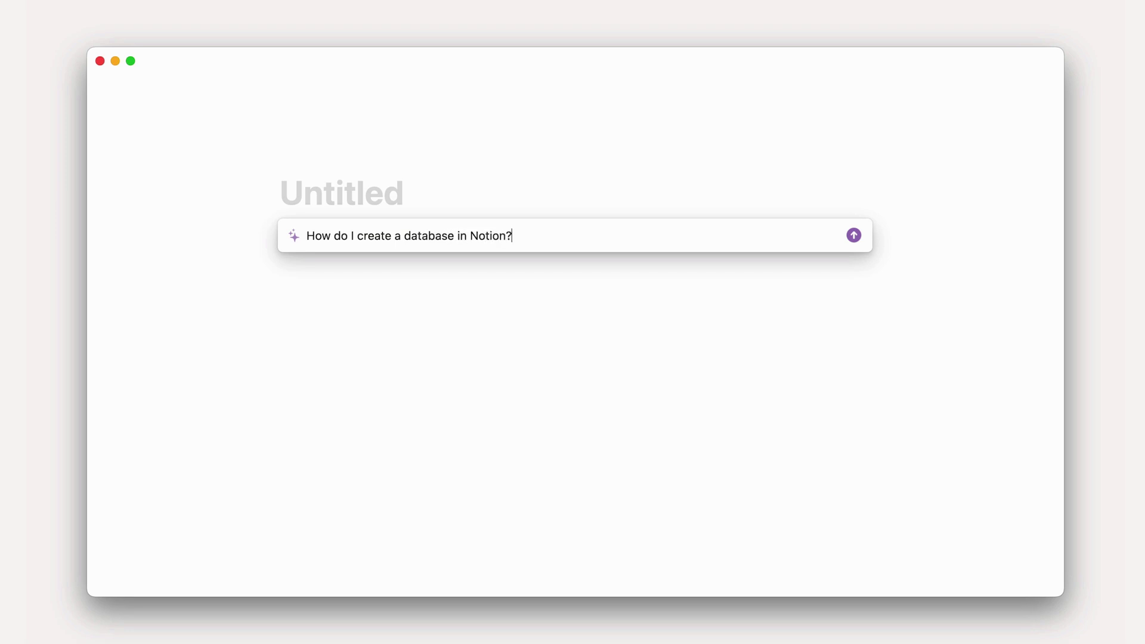
key("Return")
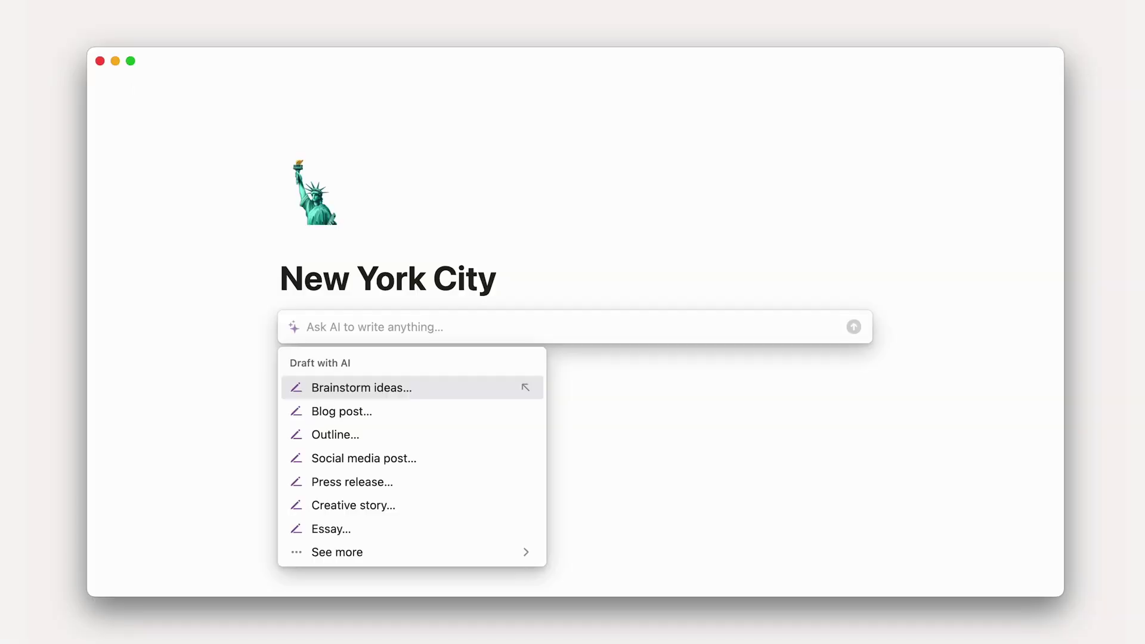
type("create a de")
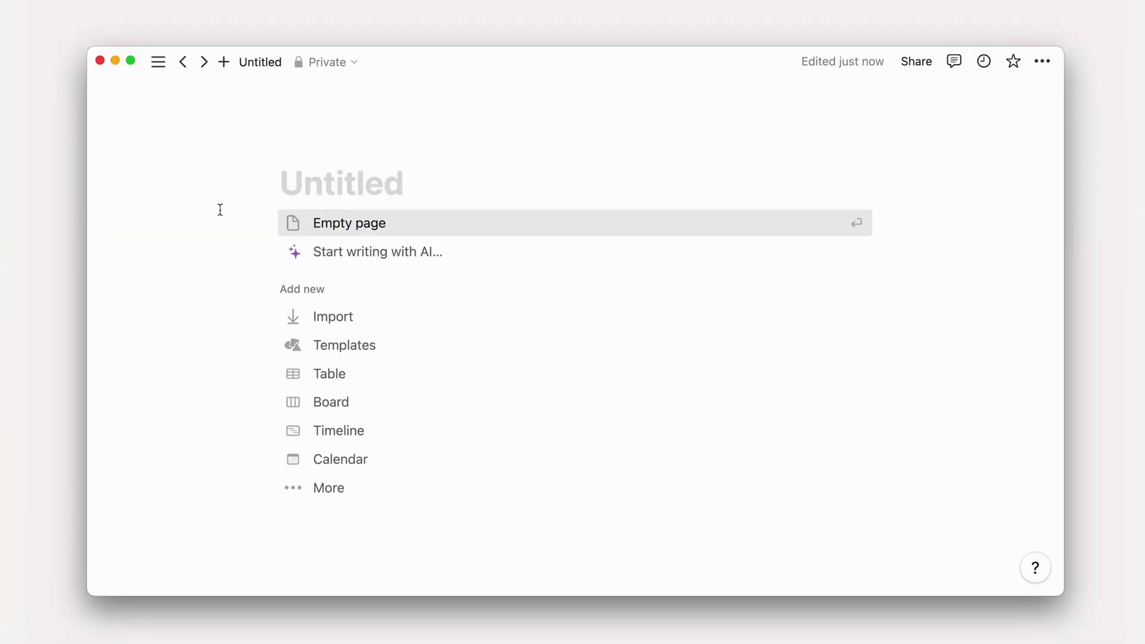
Step: Title the page 'iOS app Launch!' and prompt AI for a launch plan with timeline and tasks
type("iOS app Launch!")
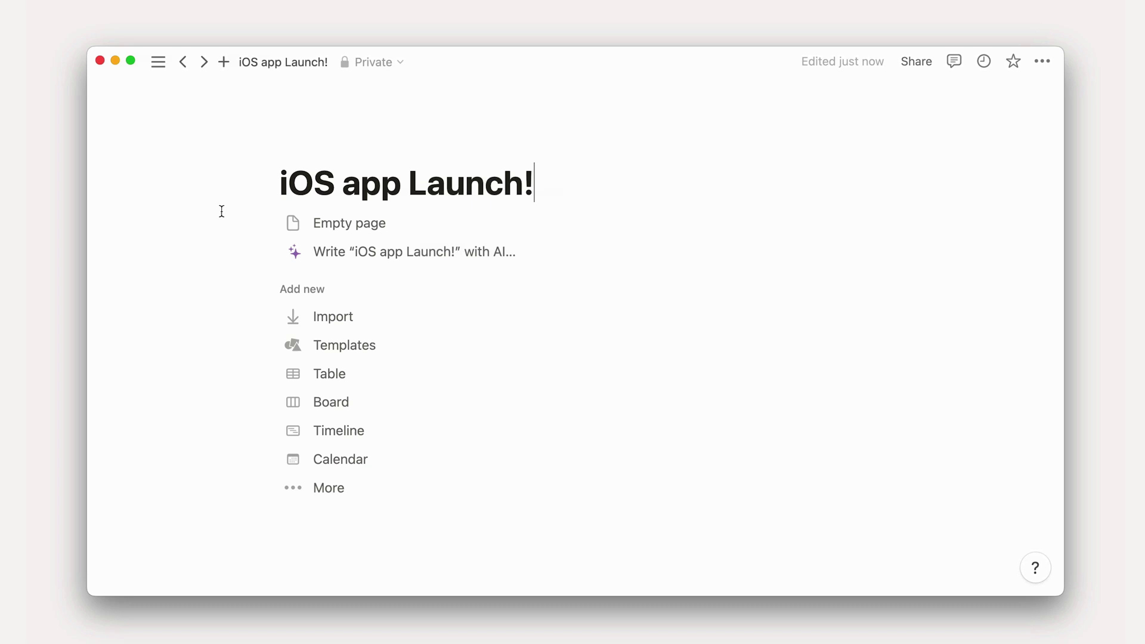
left_click(350, 265)
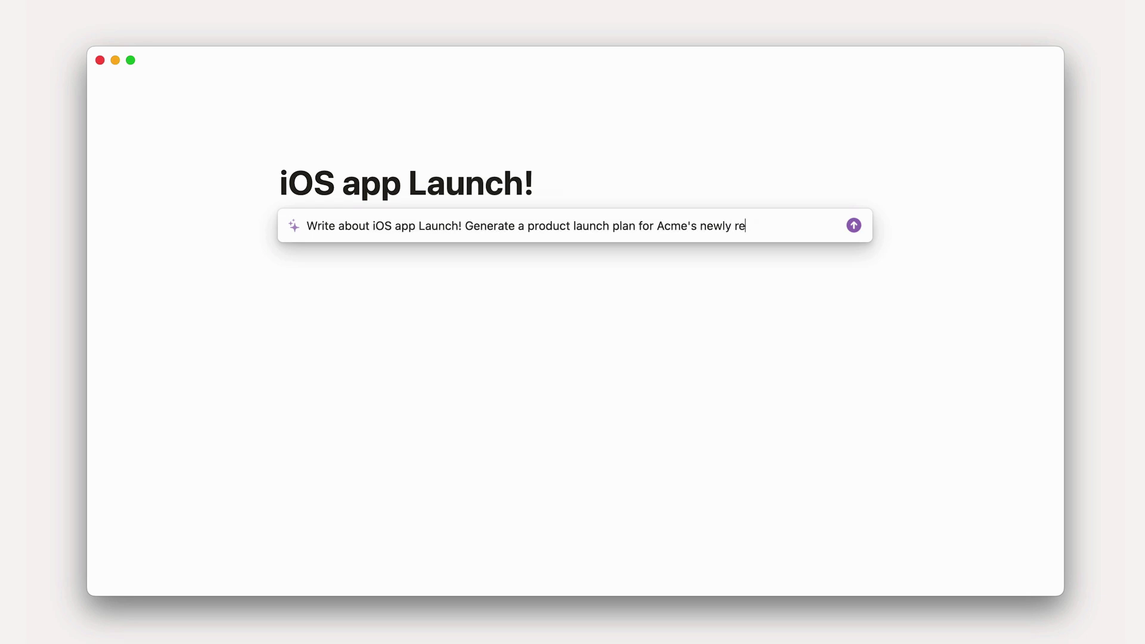
type("igned iOS app. Include a 2 month project timeline and a list of tasks needed to comp")
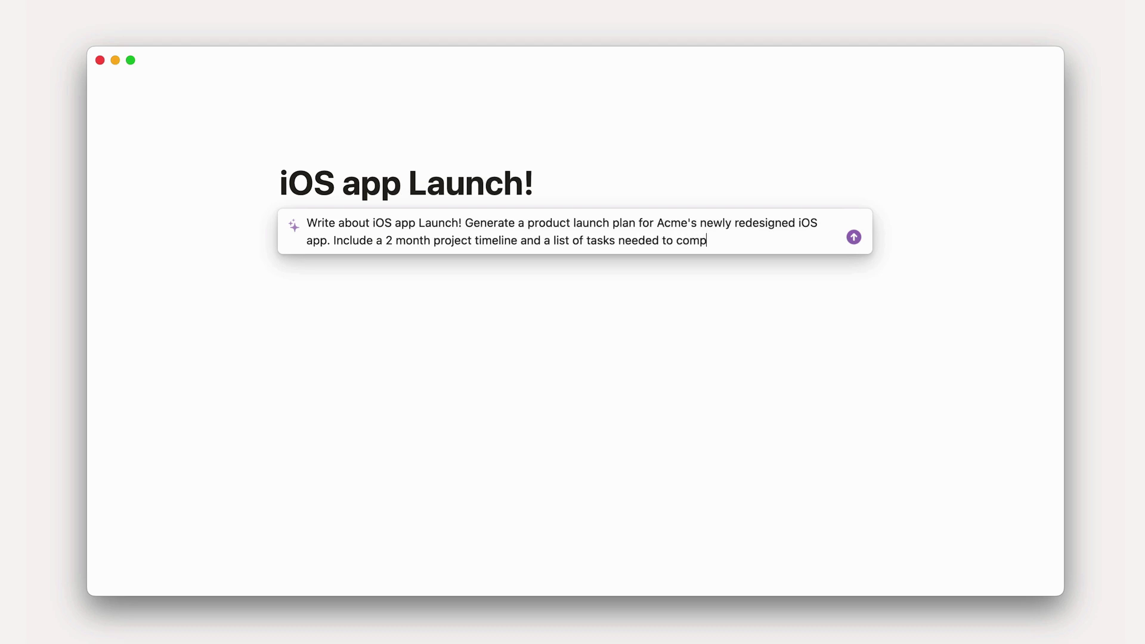
type("e before launch")
key("Return")
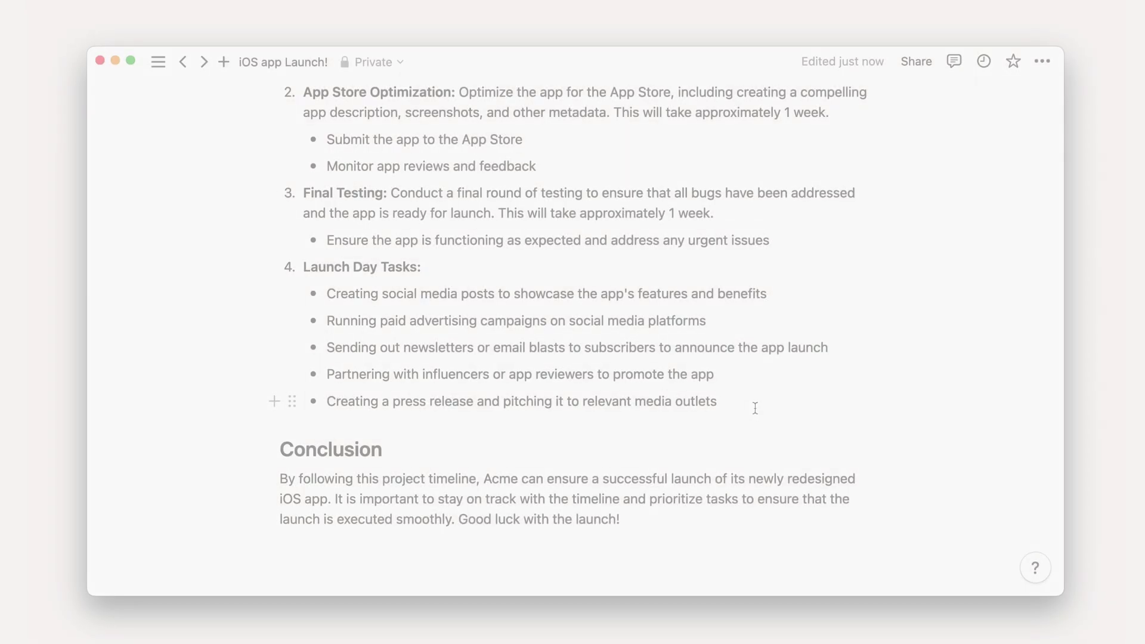
Step: Ask AI to make the five Launch Day Tasks a table with descriptions, inserted below the list
left_click_drag(717, 401, 316, 286)
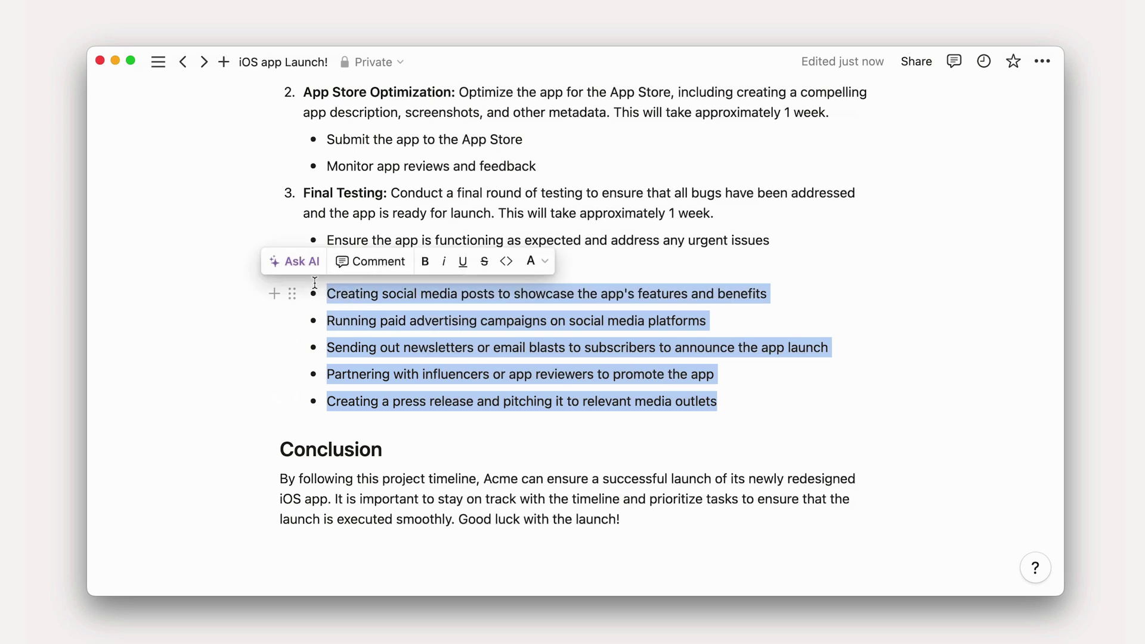
left_click(298, 261)
type("Make this")
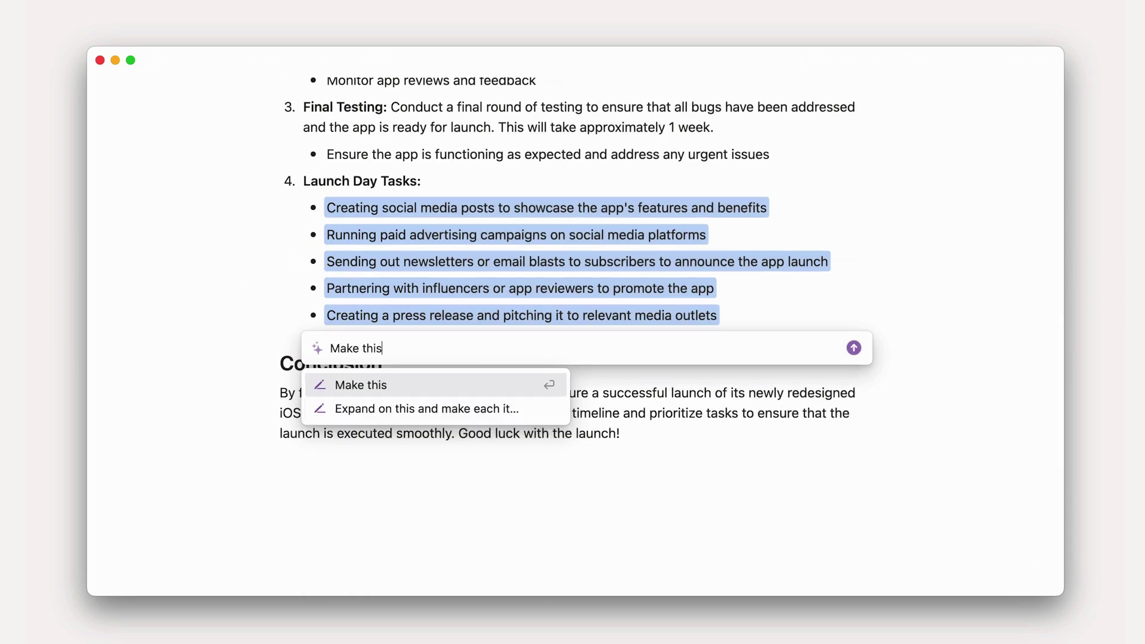
type(" a table and add brief descriptions of eac")
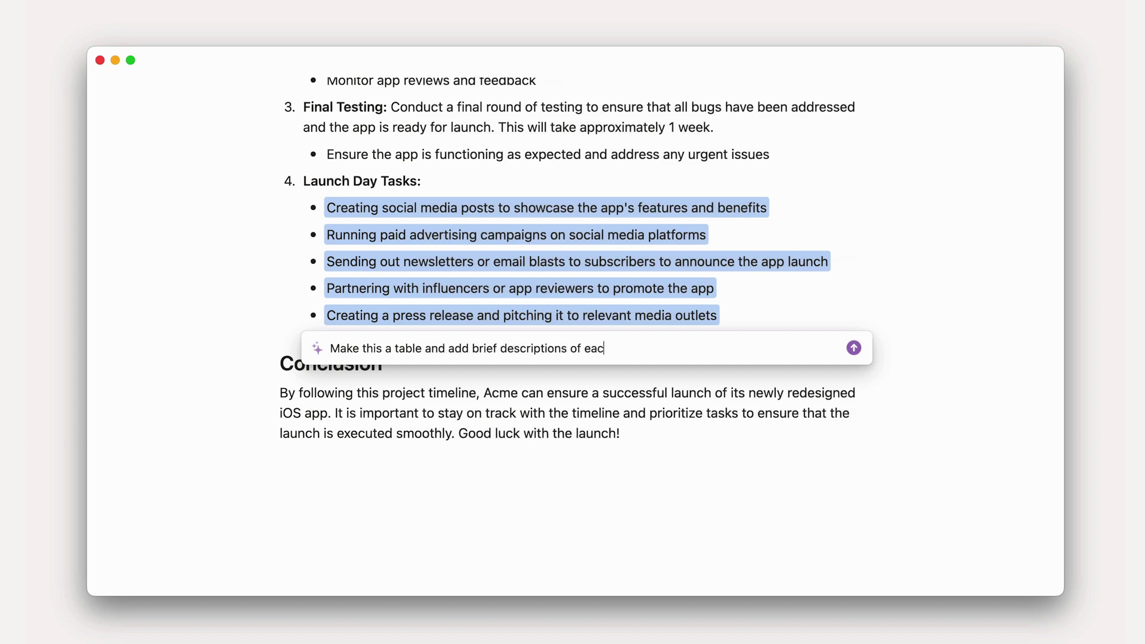
type("h in the second column")
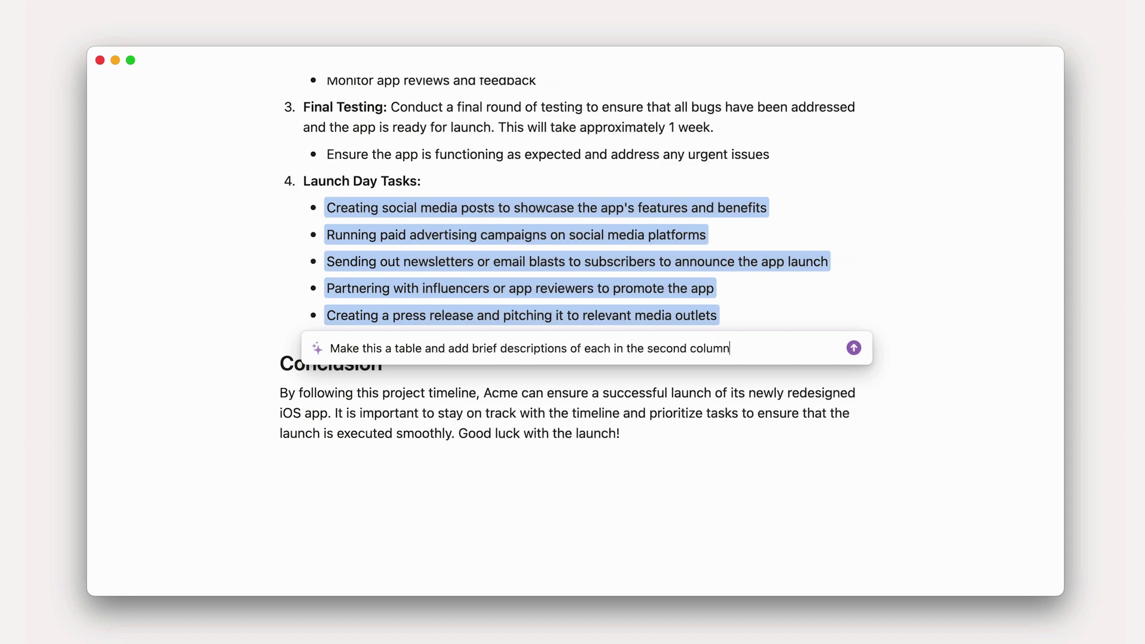
key("Return")
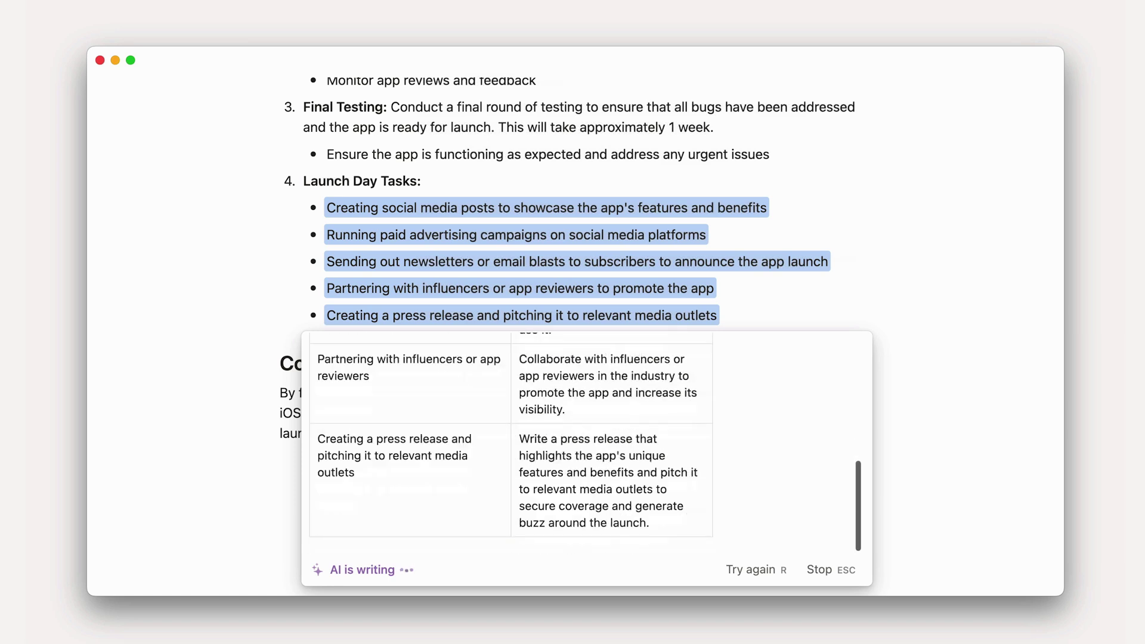
left_click(370, 467)
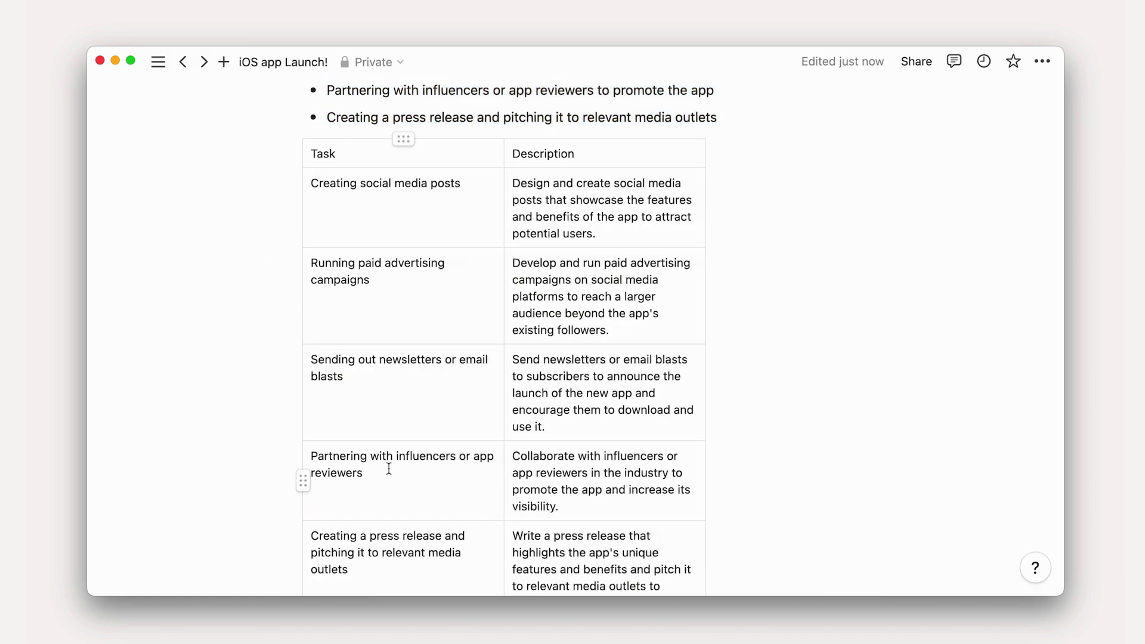
Step: Convert the launch-day task table into a Notion database
scroll(702, 149, "up", 1)
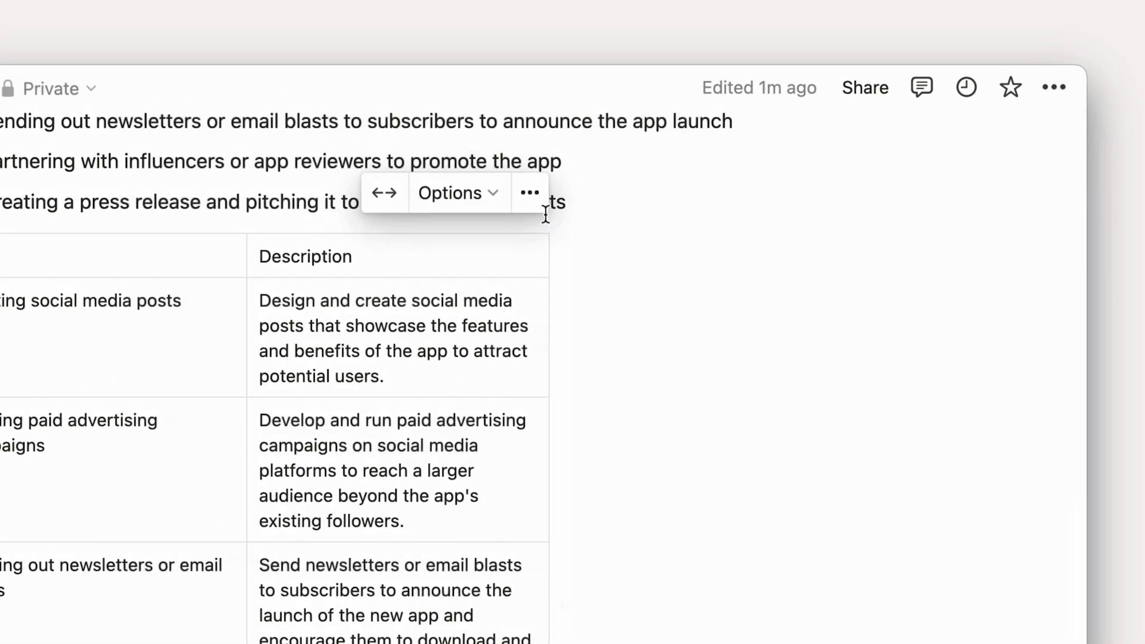
left_click(530, 192)
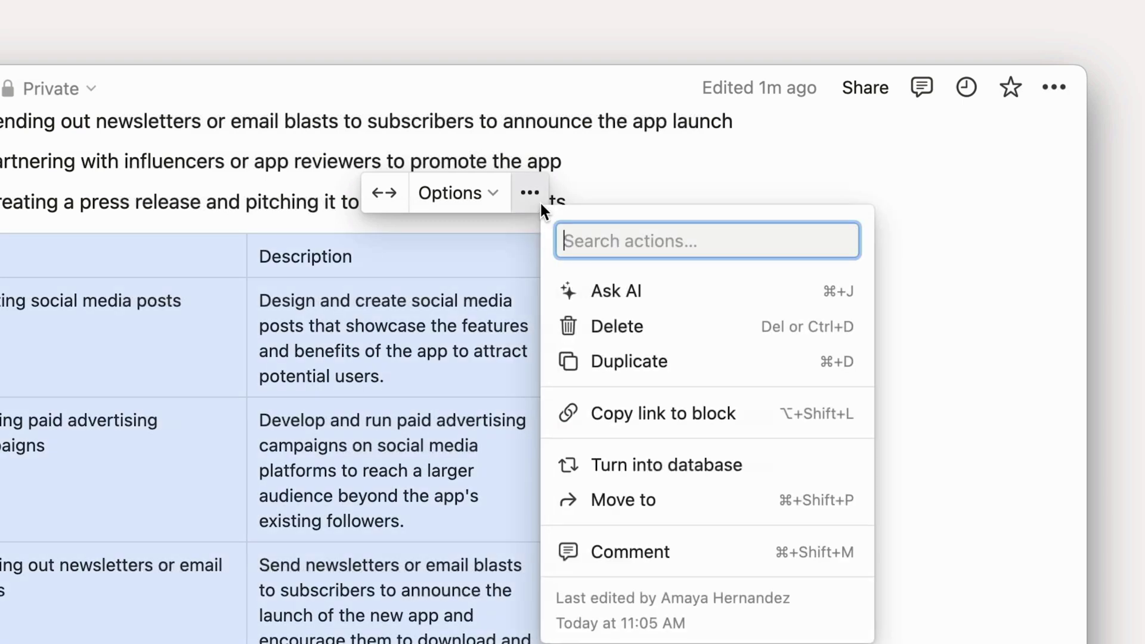
left_click(699, 471)
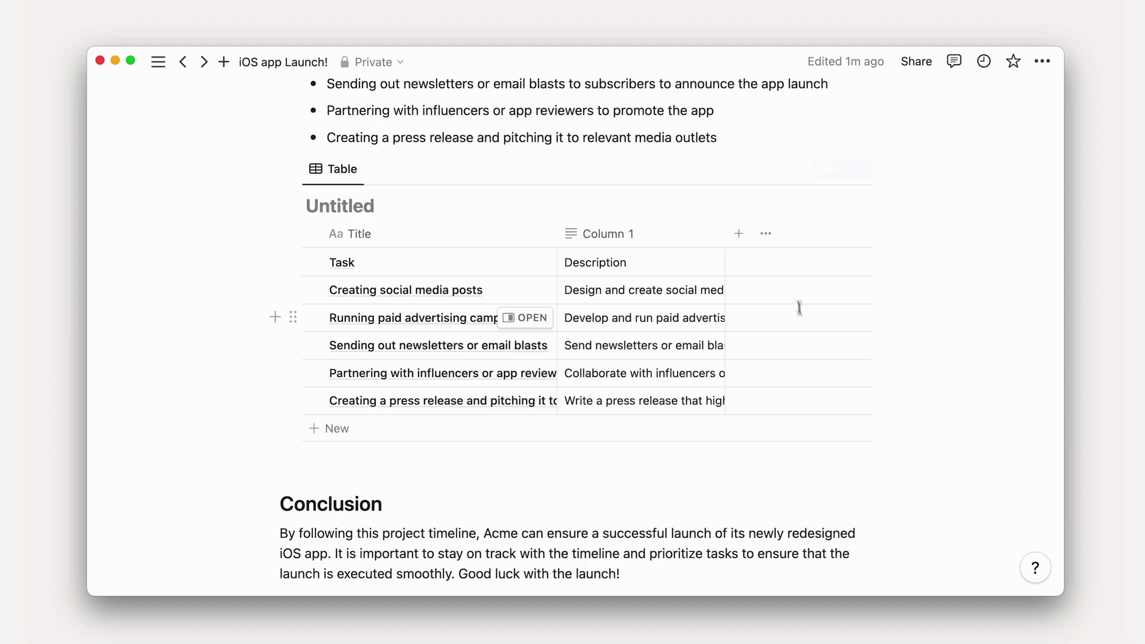
Step: Add a Status property column, leaving every task marked Not started
left_click(739, 236)
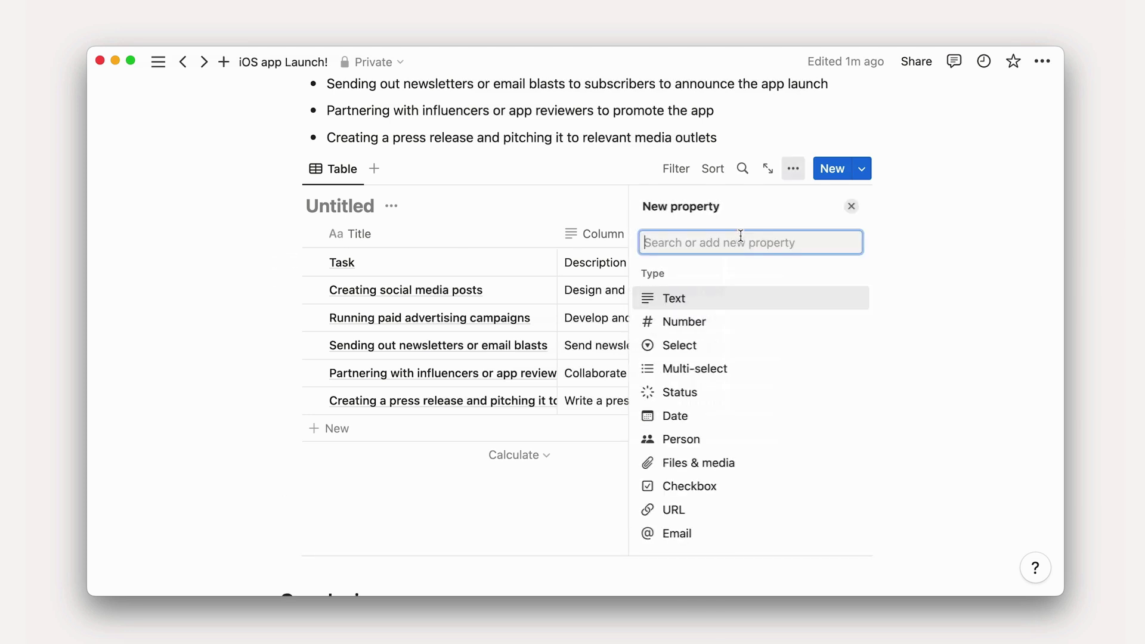
left_click(728, 392)
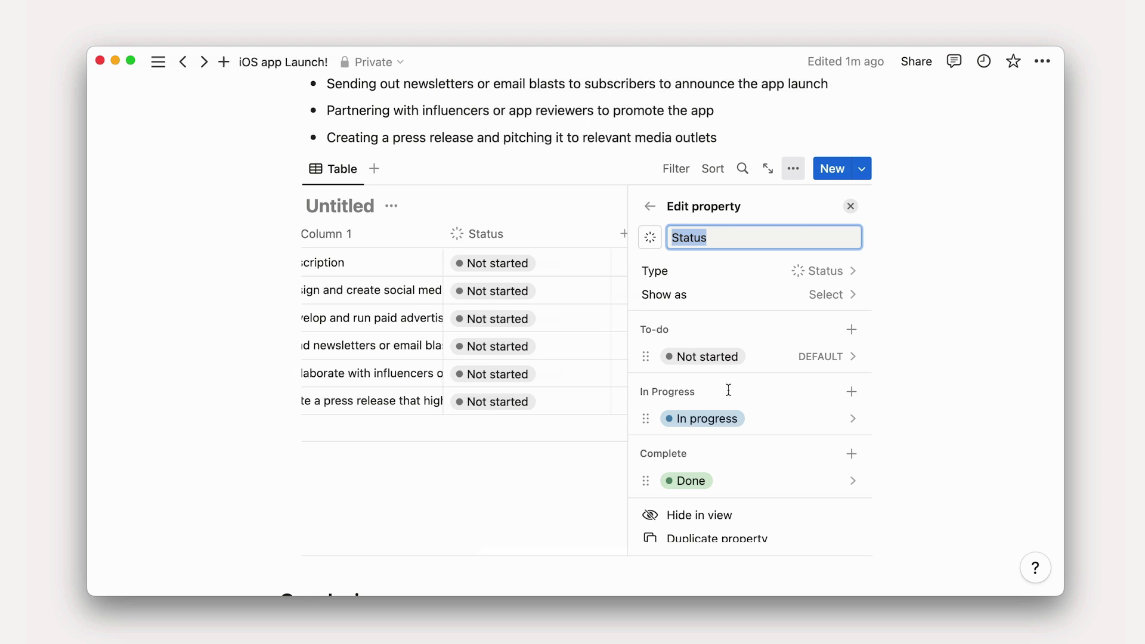
left_click(852, 209)
left_click(852, 207)
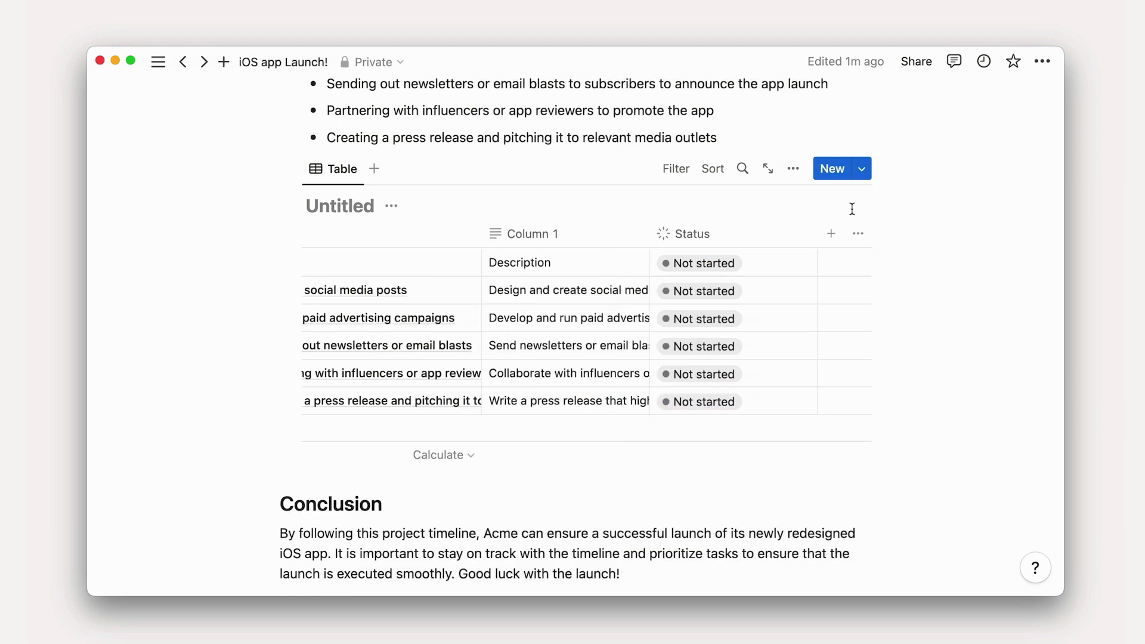